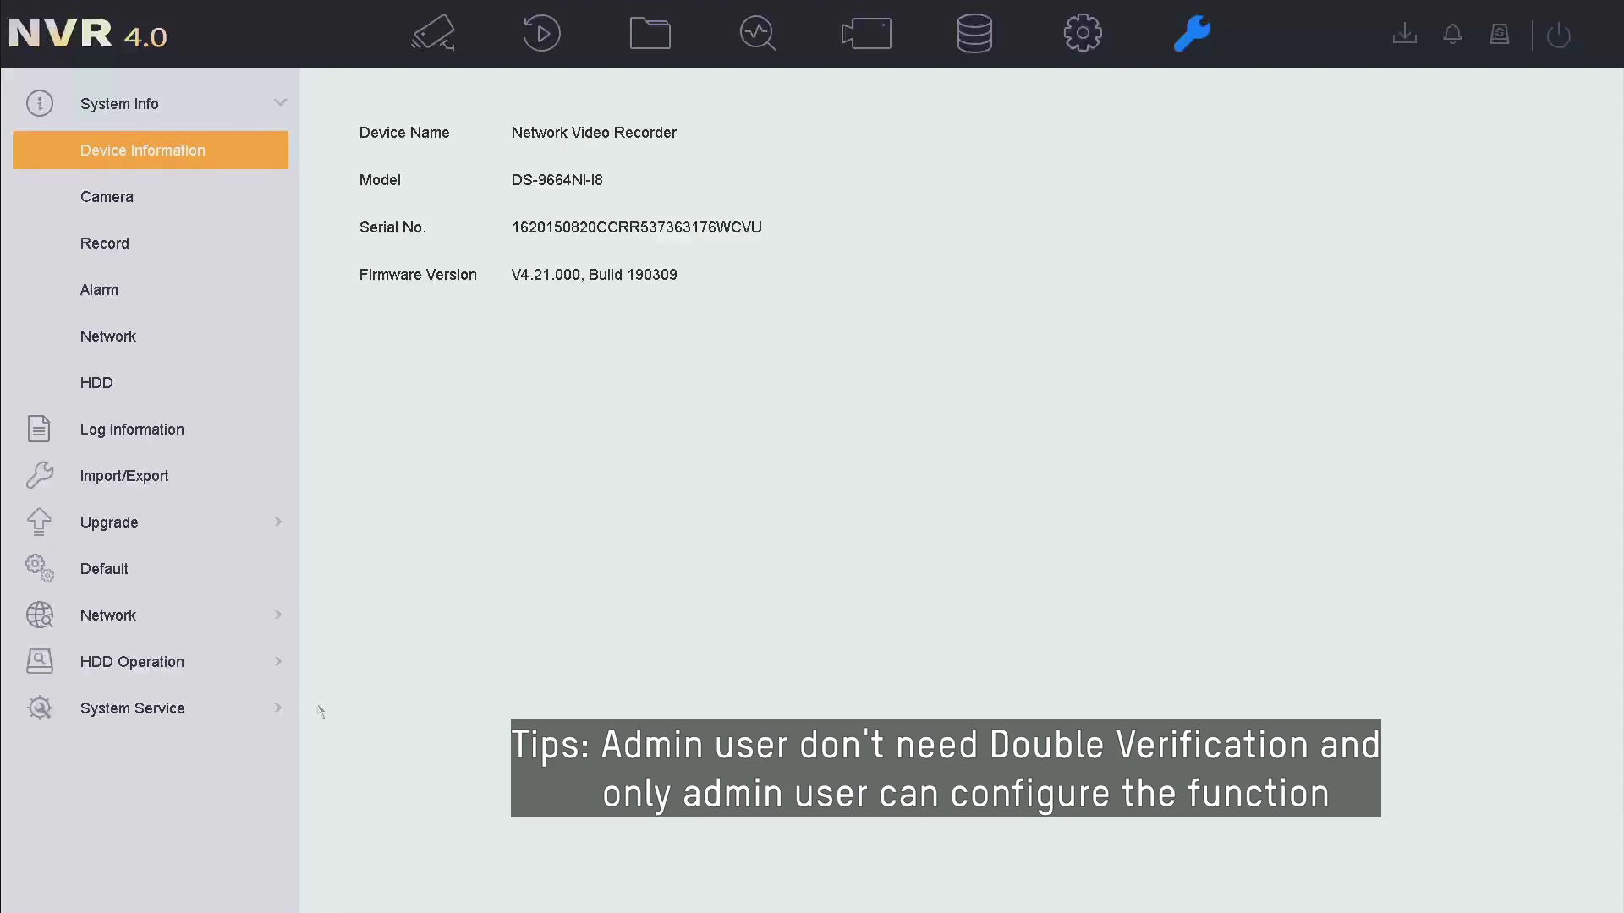
# - Open the Double Verification Settings of the system service and enable double verification
pyautogui.click(169, 711)
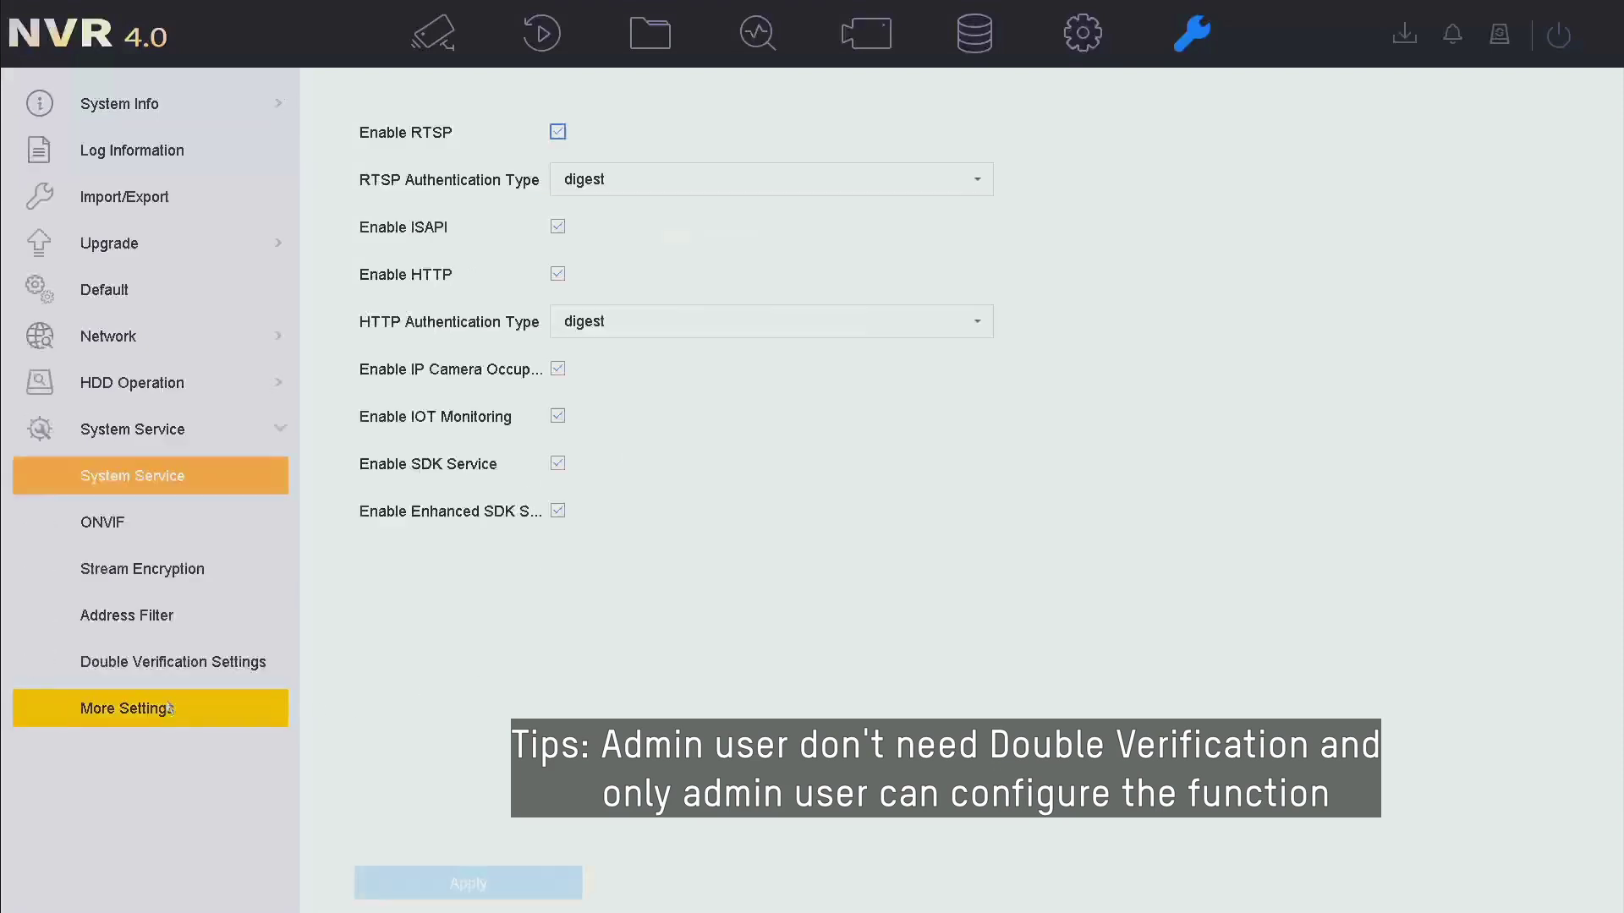
pyautogui.click(155, 660)
pyautogui.moveTo(757, 111)
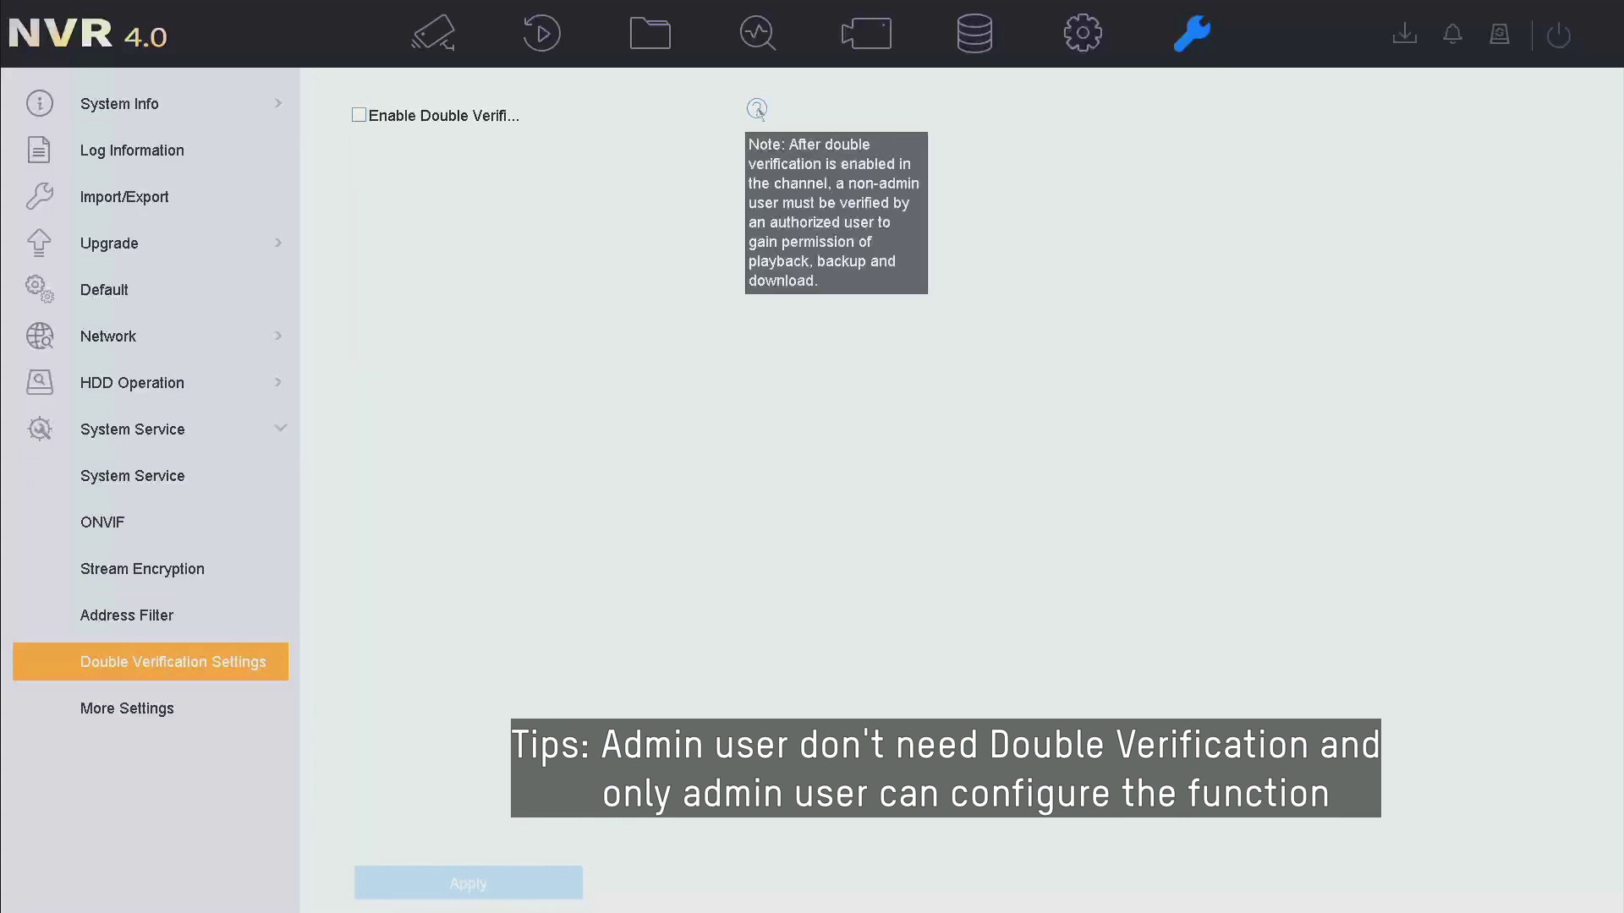
pyautogui.click(358, 115)
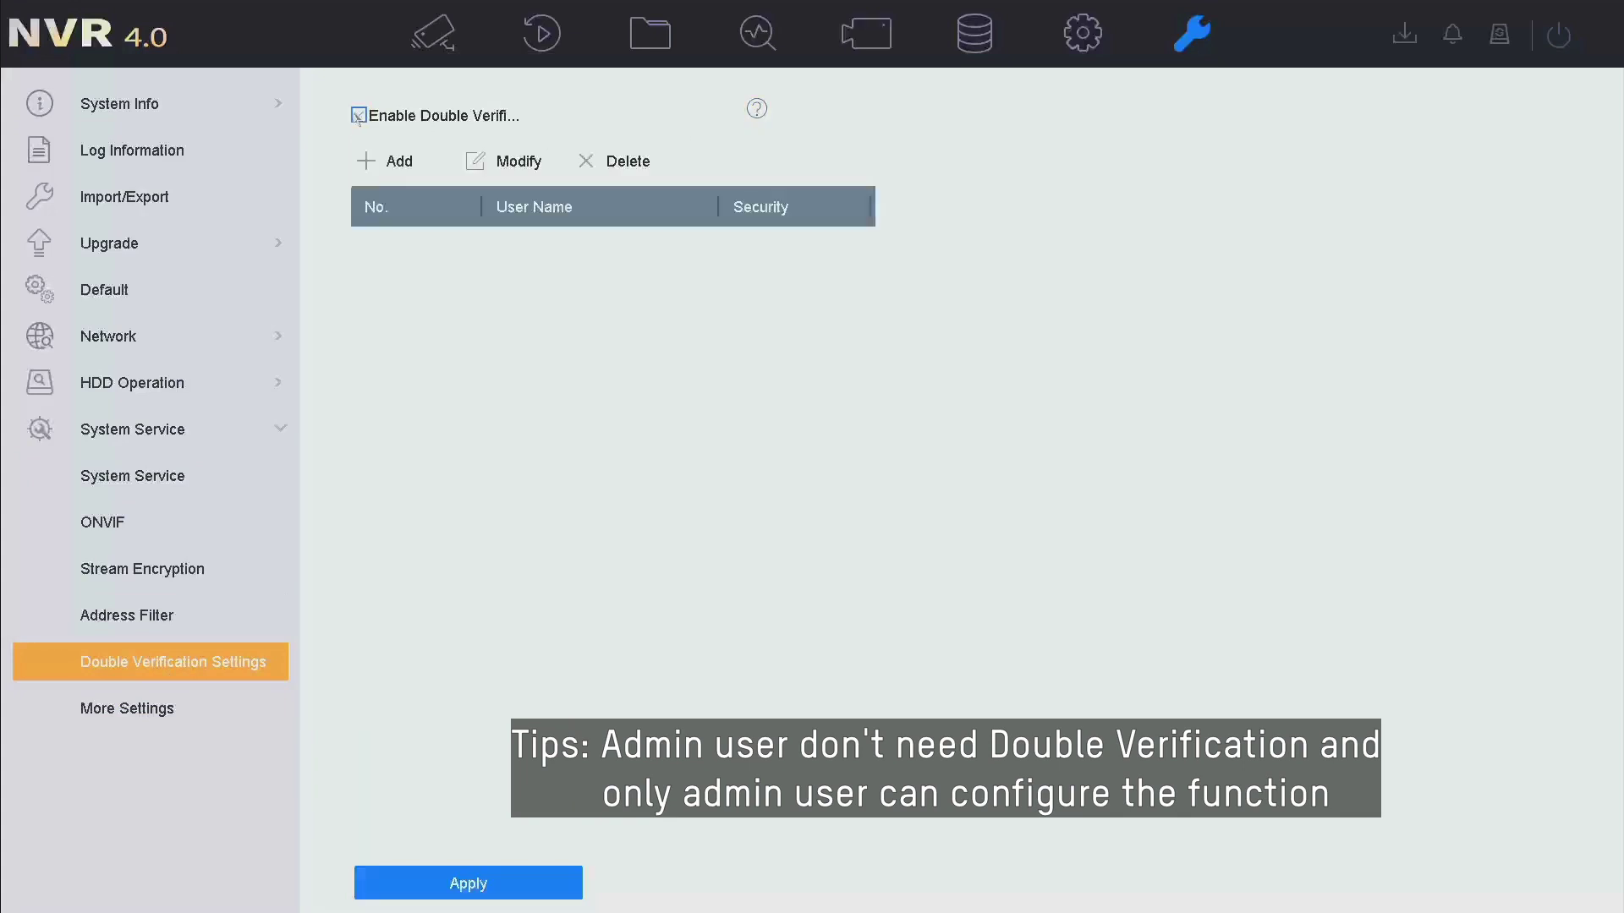
# - Start adding a double verification user and authorize it with the admin password
pyautogui.click(399, 162)
pyautogui.click(757, 455)
pyautogui.click(874, 549)
pyautogui.click(760, 579)
pyautogui.click(950, 548)
pyautogui.click(949, 548)
pyautogui.click(759, 488)
pyautogui.click(784, 488)
pyautogui.click(810, 488)
pyautogui.click(834, 488)
pyautogui.click(860, 488)
pyautogui.click(964, 604)
pyautogui.click(855, 573)
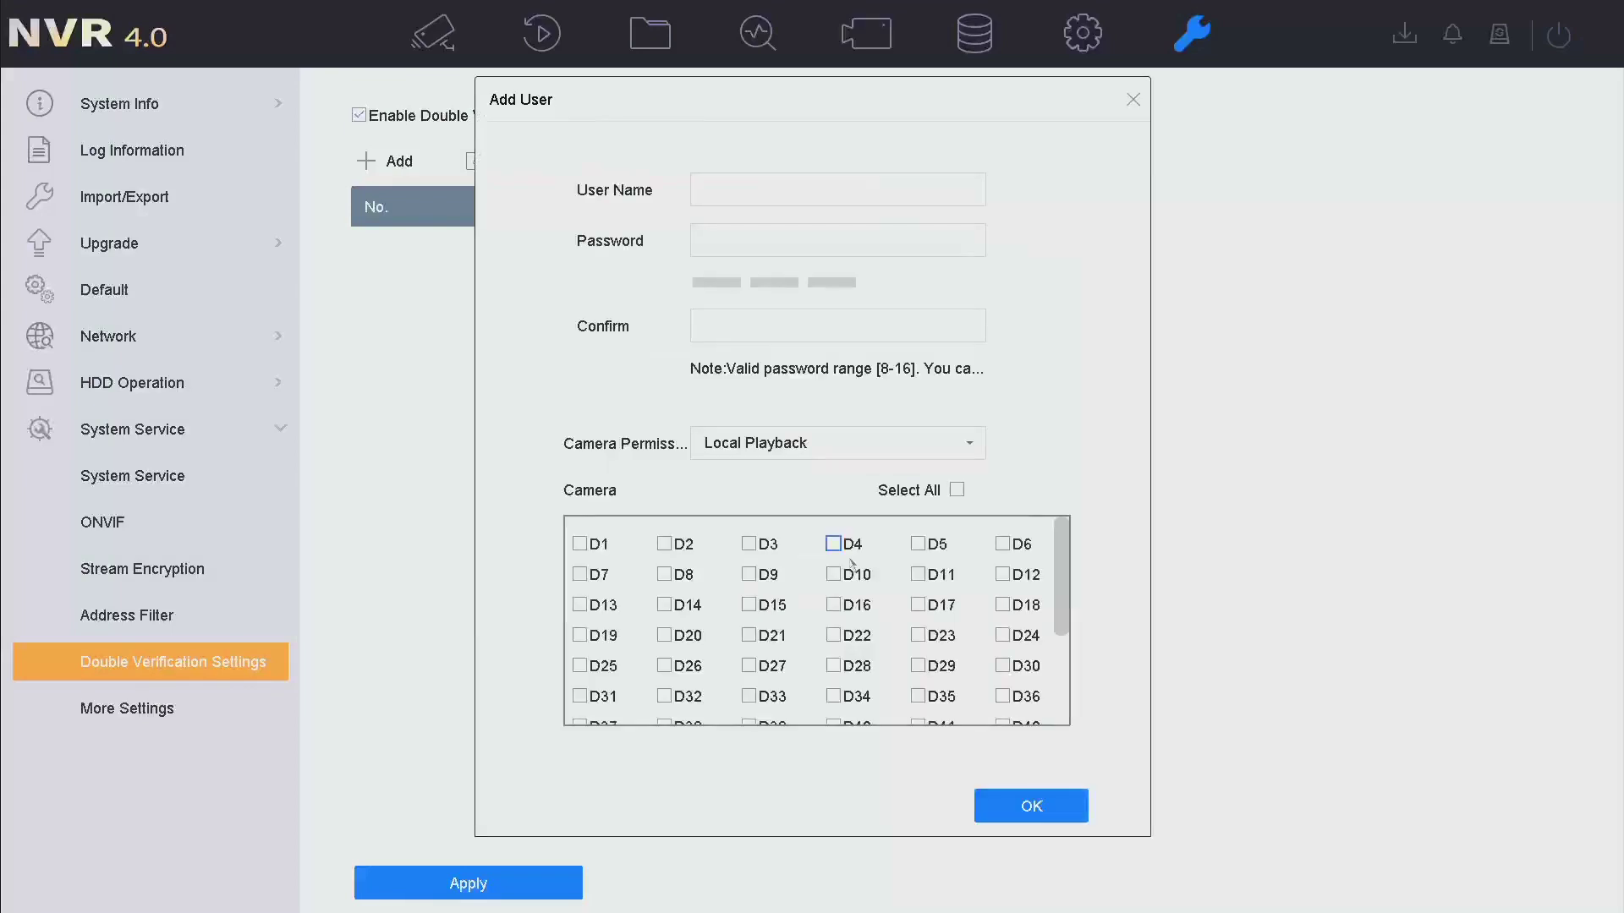
# - Enter test1 as the user name of the double verification user
pyautogui.click(751, 195)
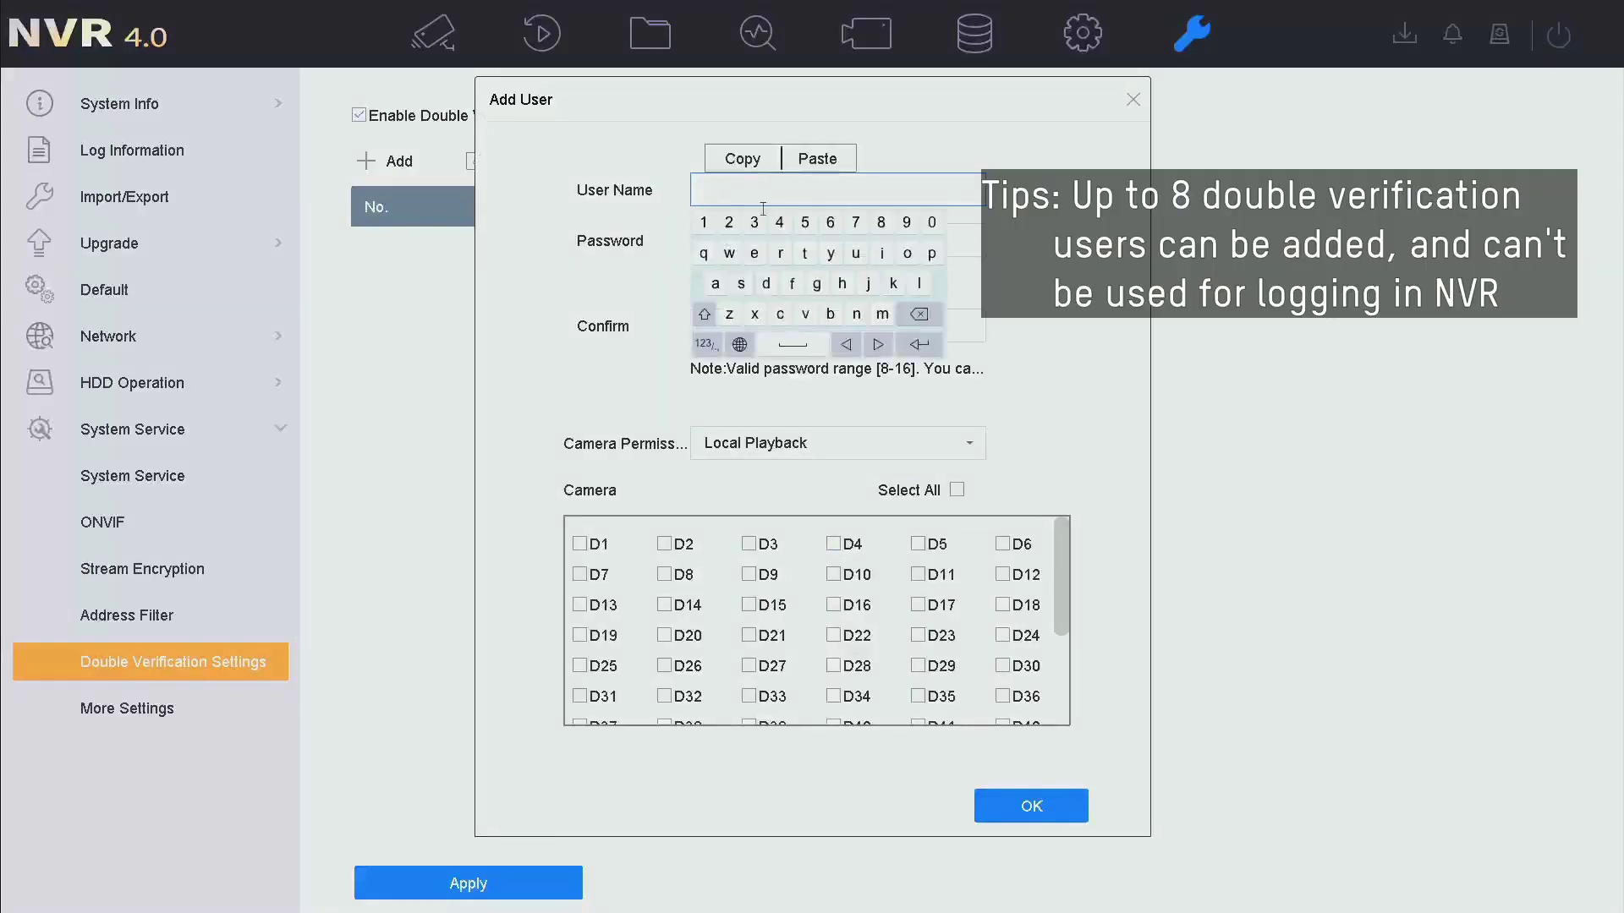
pyautogui.click(805, 253)
pyautogui.click(754, 253)
pyautogui.click(741, 283)
pyautogui.click(804, 253)
pyautogui.click(703, 222)
pyautogui.click(919, 344)
# - Enter a password for the double verification user test1
pyautogui.click(704, 364)
pyautogui.click(842, 335)
pyautogui.click(704, 365)
pyautogui.click(882, 303)
pyautogui.click(893, 334)
pyautogui.click(704, 273)
pyautogui.click(729, 273)
pyautogui.click(754, 273)
pyautogui.click(780, 275)
pyautogui.click(804, 273)
pyautogui.click(919, 395)
# - Repeat the test1 user's password in the confirmation field
pyautogui.click(761, 326)
pyautogui.click(703, 450)
pyautogui.click(841, 419)
pyautogui.click(703, 450)
pyautogui.click(881, 389)
pyautogui.click(893, 419)
pyautogui.click(703, 359)
pyautogui.click(729, 359)
pyautogui.click(754, 359)
pyautogui.click(779, 359)
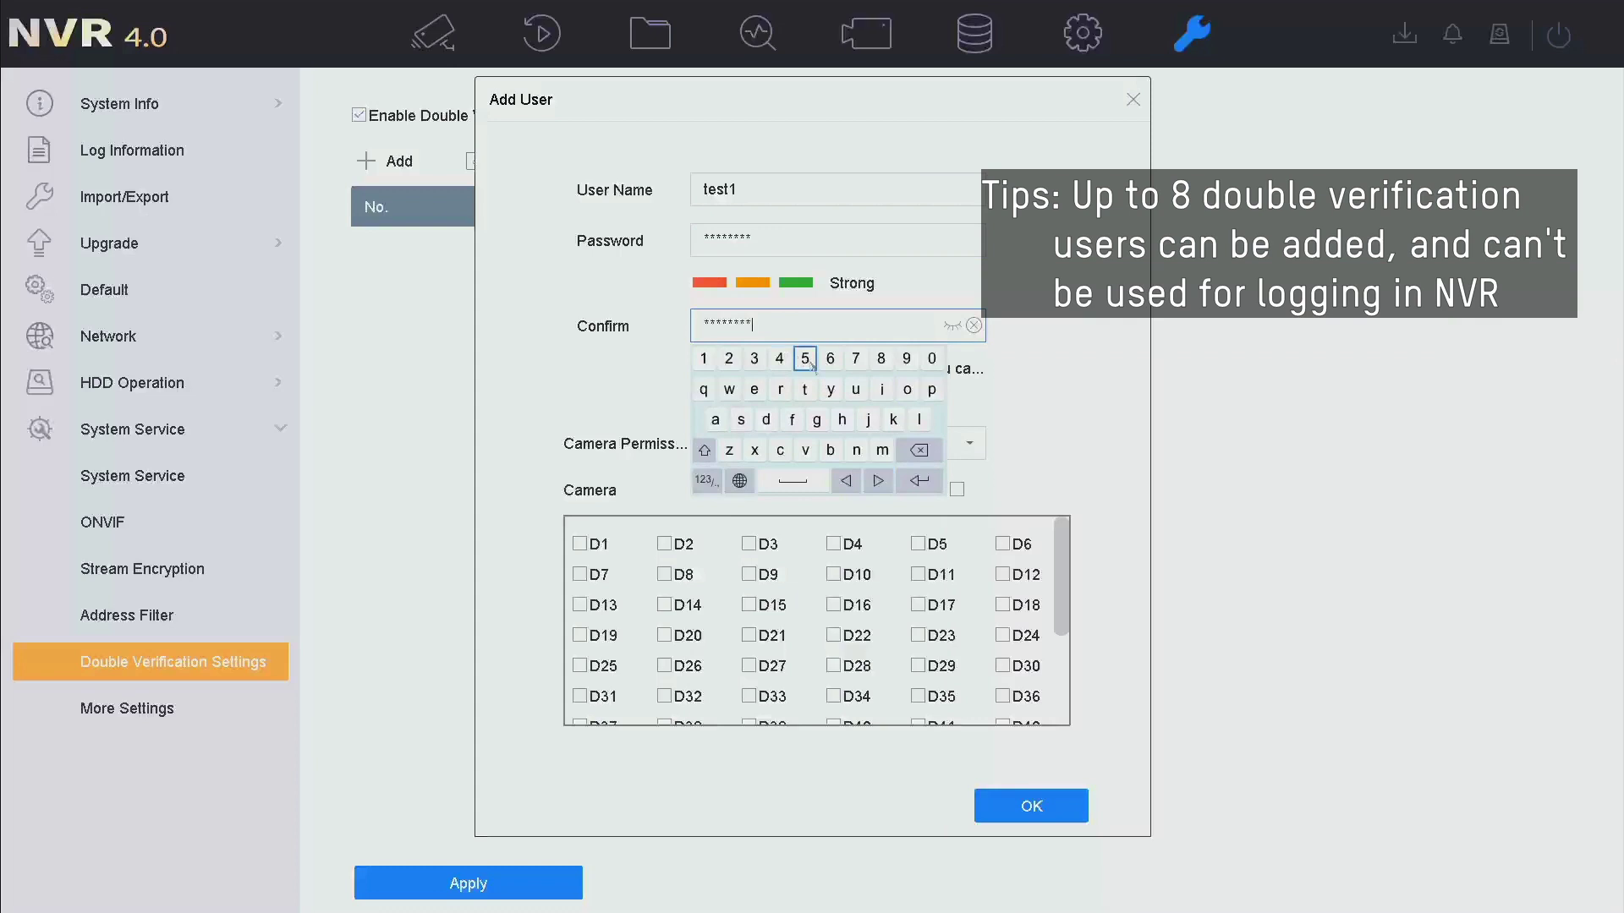
pyautogui.click(804, 359)
pyautogui.click(909, 480)
# - Grant test1 the Local Playback permission for all cameras
pyautogui.click(896, 458)
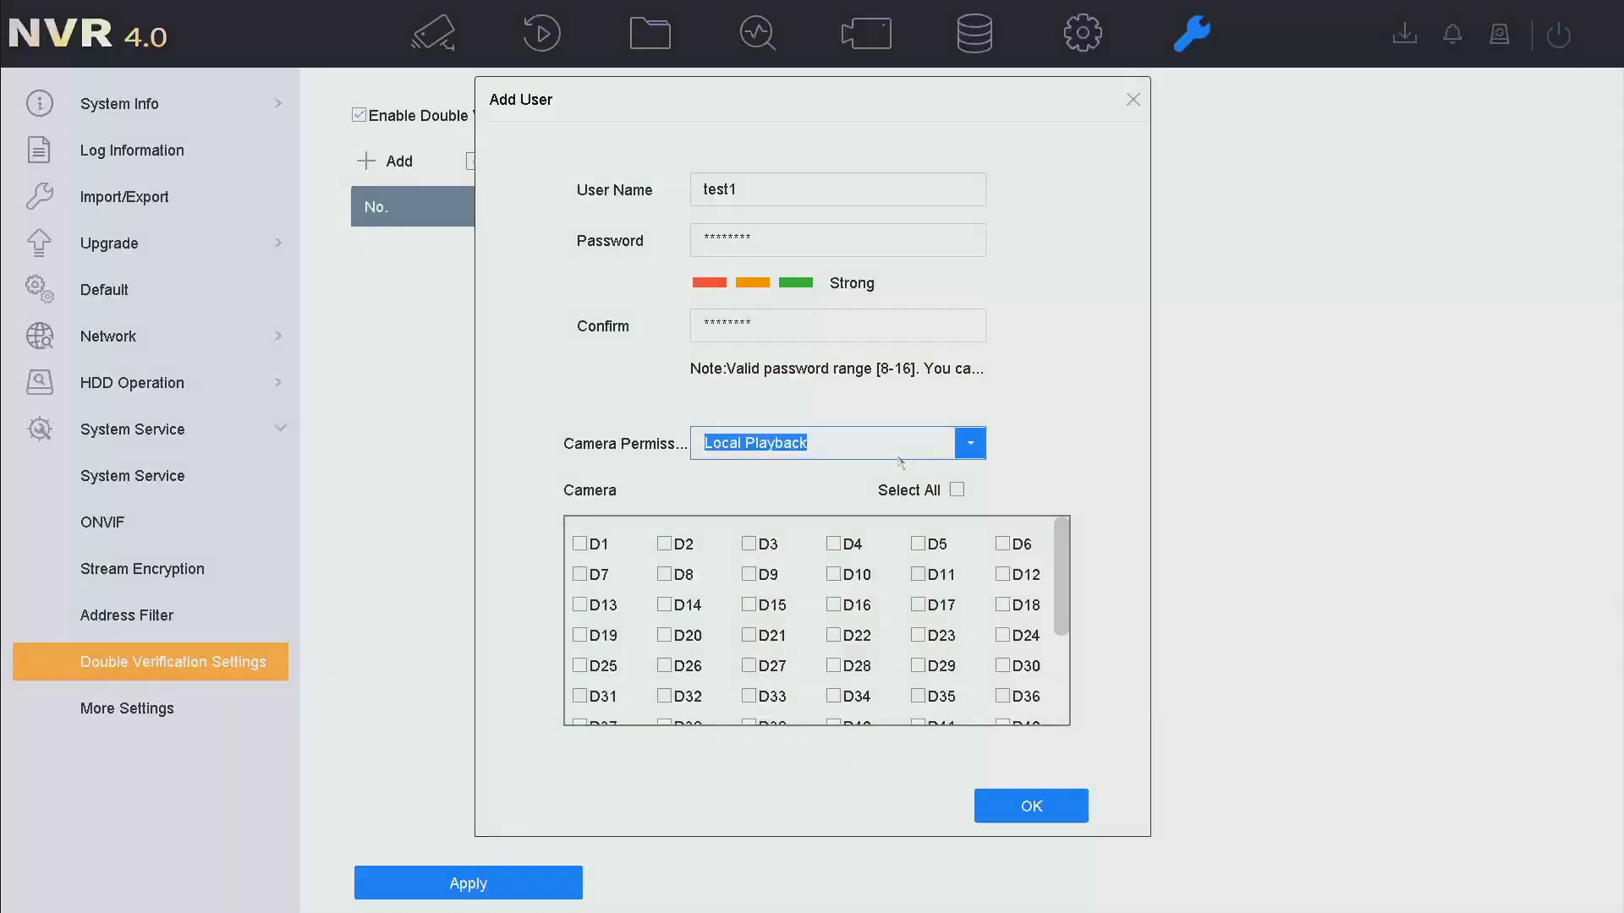
pyautogui.click(973, 448)
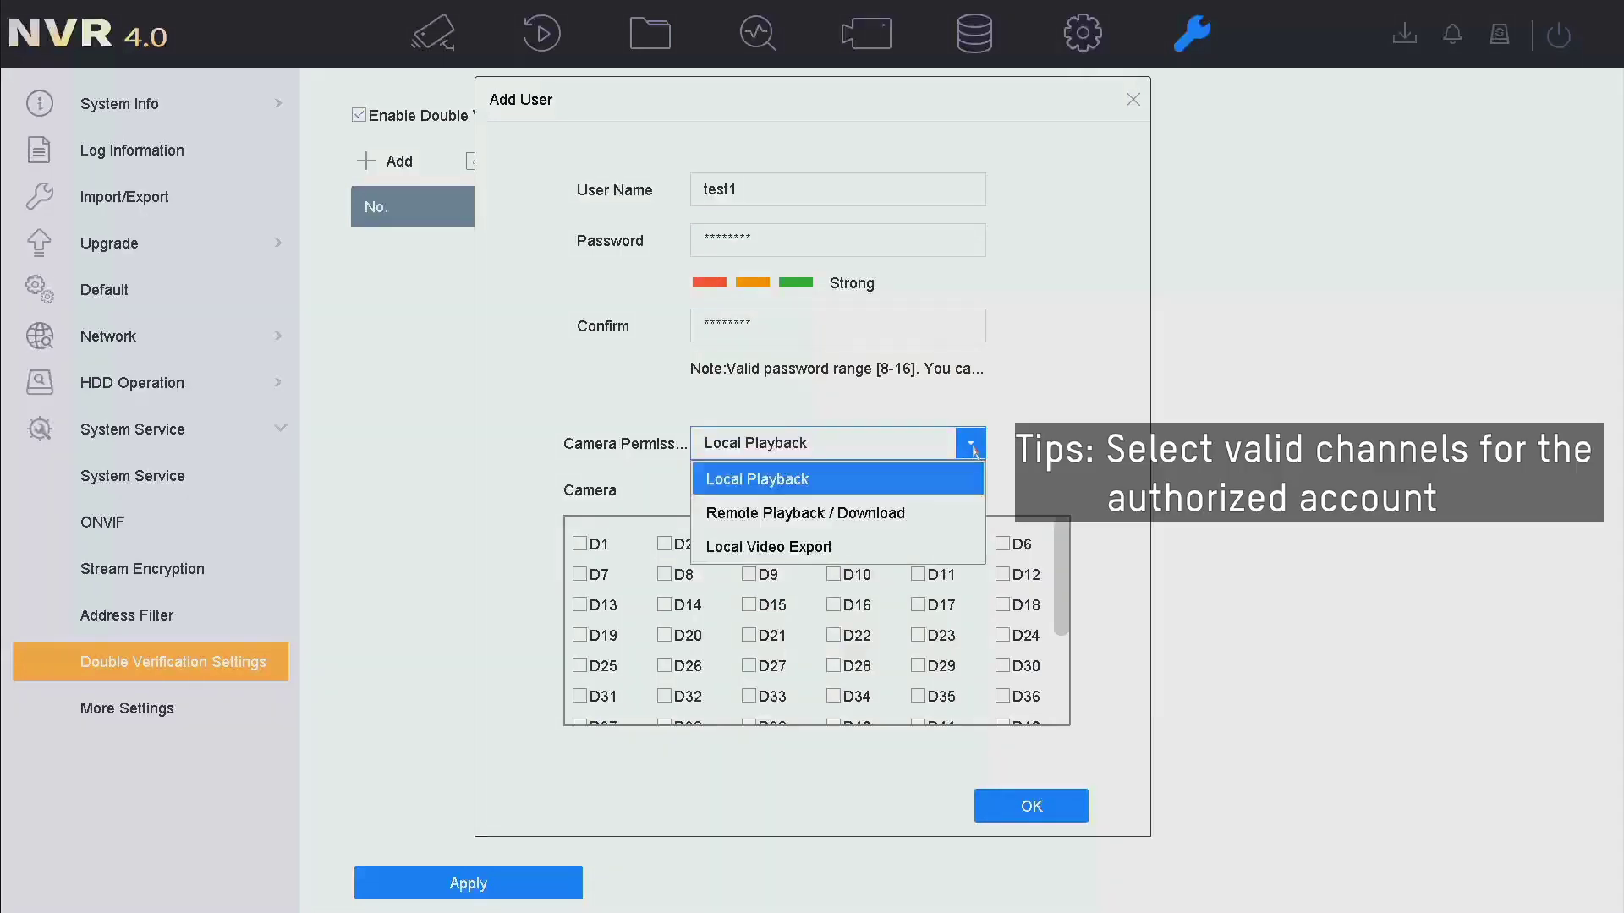
pyautogui.click(973, 448)
pyautogui.click(957, 490)
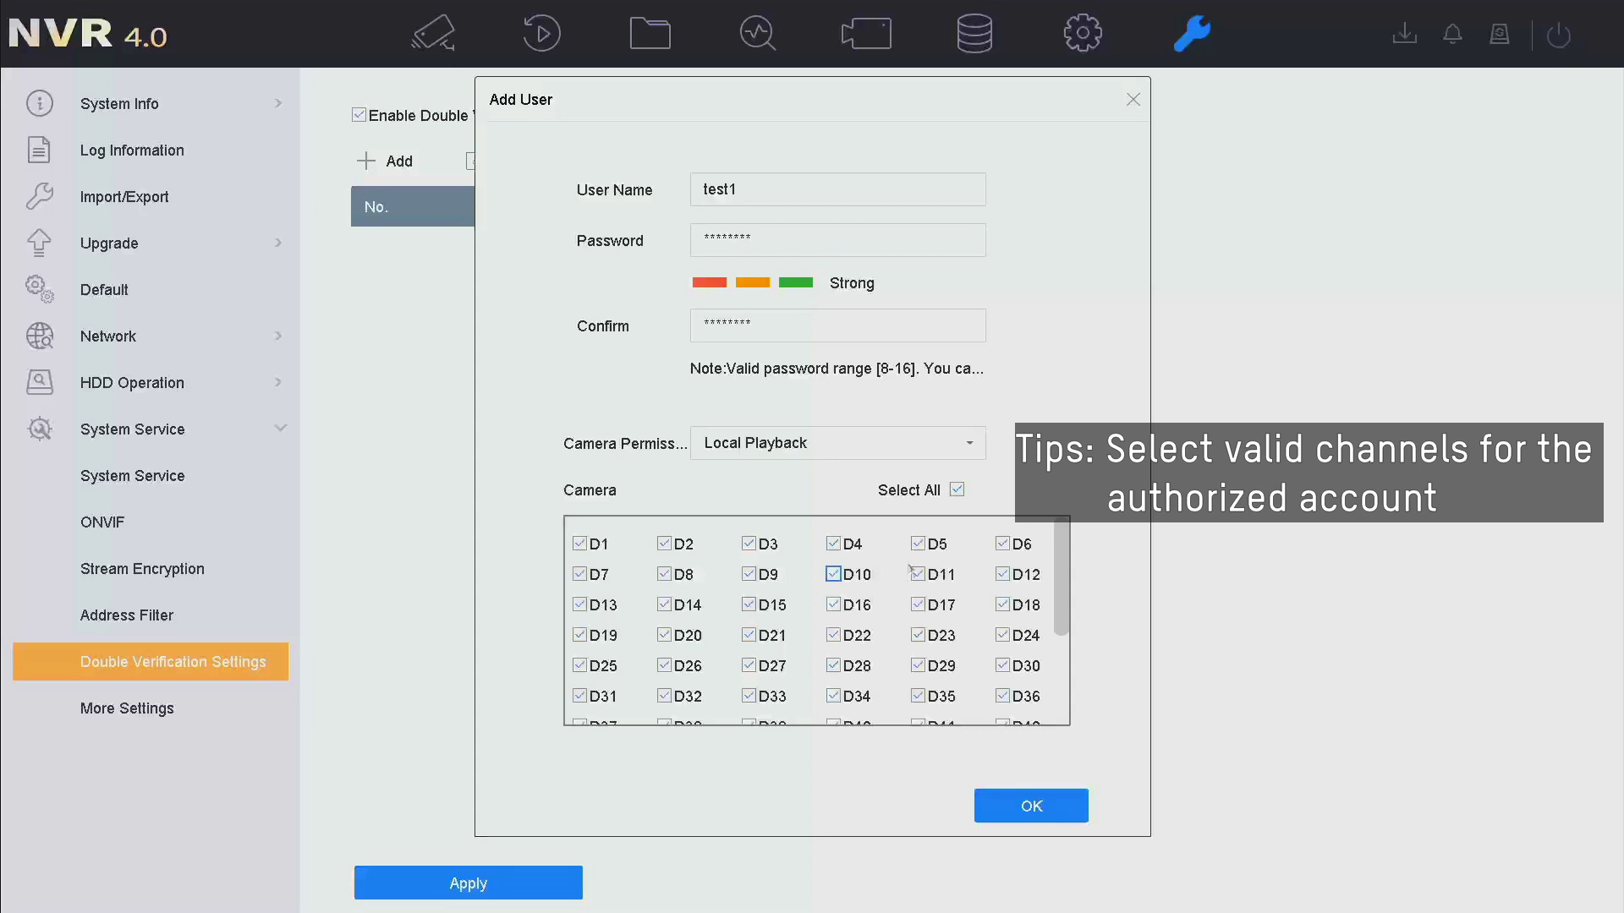
# - Grant test1 the Remote Playback / Download permission for all cameras
pyautogui.click(973, 449)
pyautogui.click(972, 449)
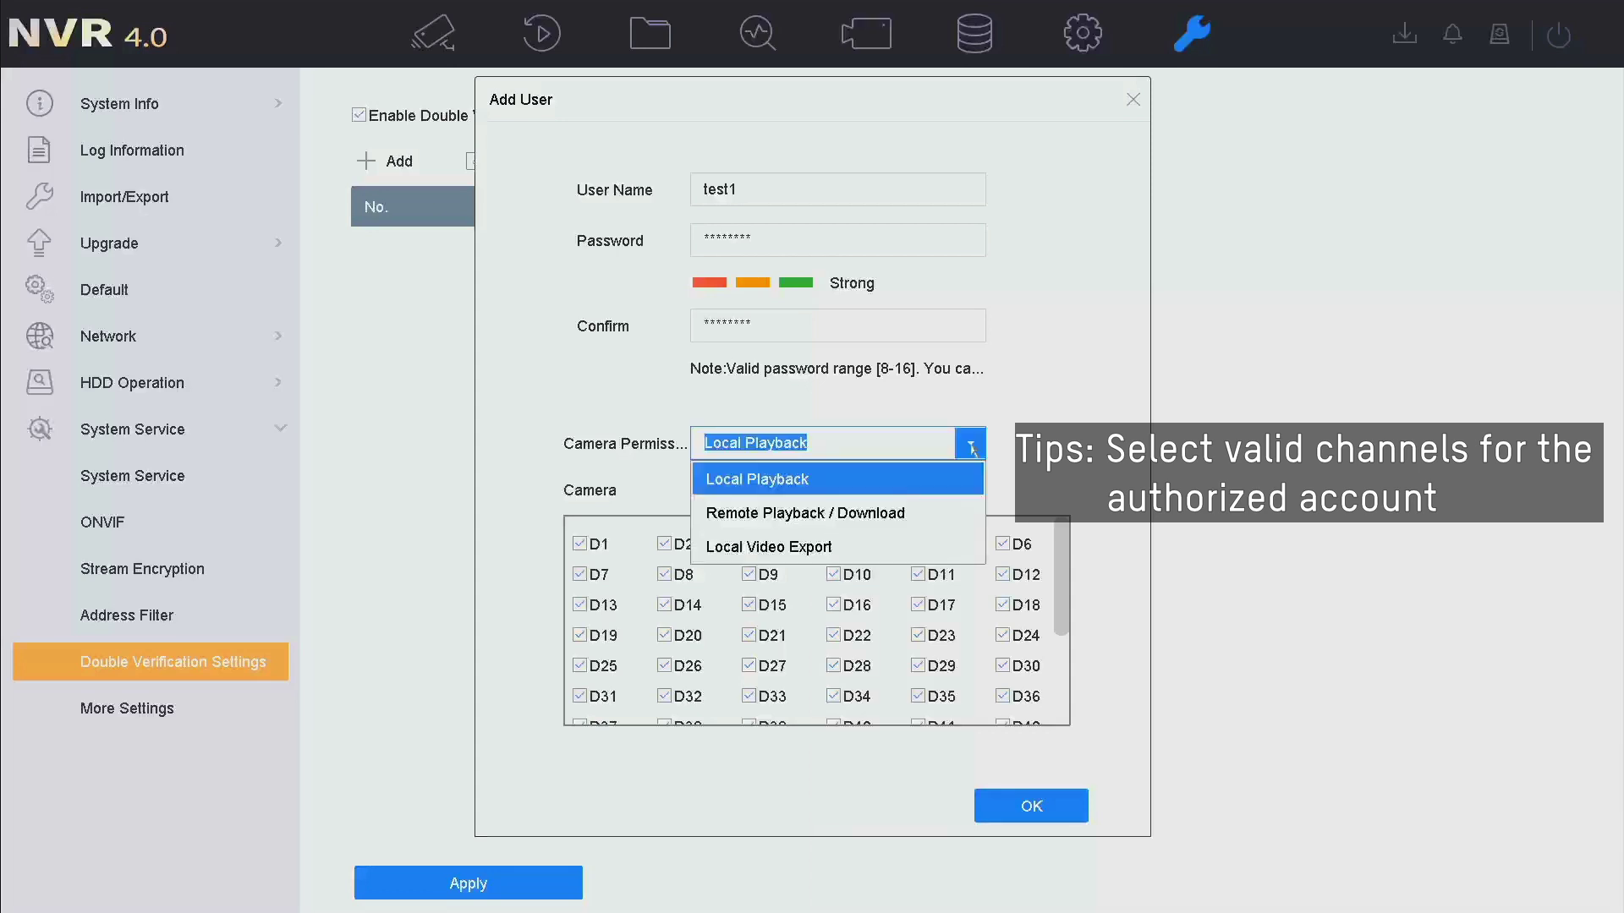
pyautogui.click(886, 512)
pyautogui.click(958, 490)
# - Grant test1 the Local Video Export permission for all cameras, save the user and apply the double verification settings
pyautogui.click(970, 443)
pyautogui.click(899, 550)
pyautogui.click(958, 490)
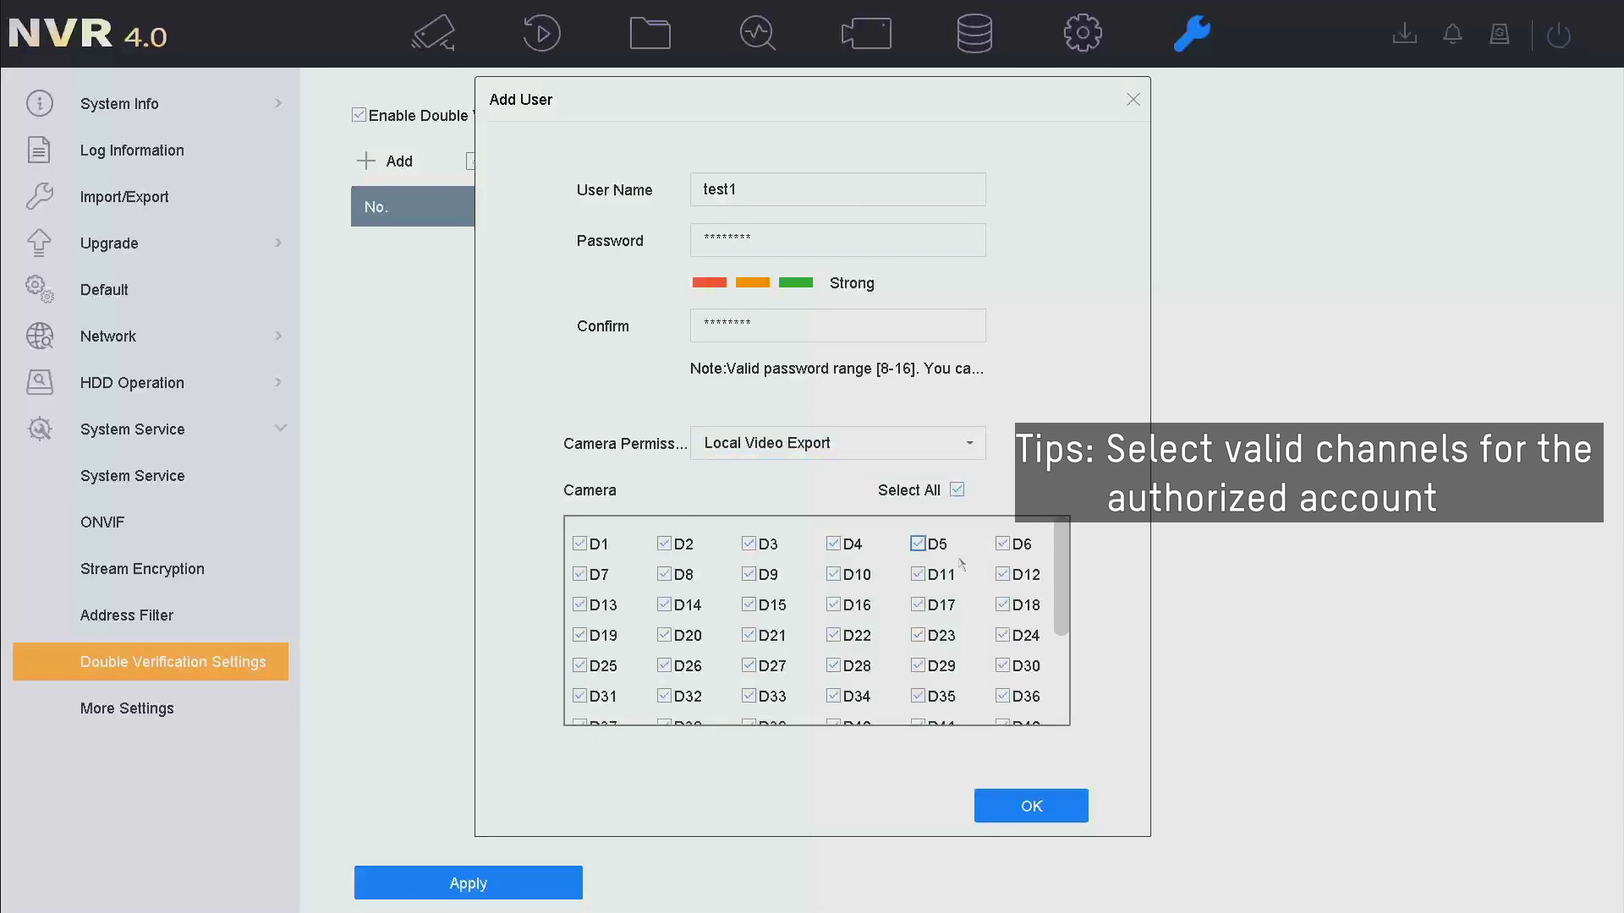
pyautogui.click(1020, 810)
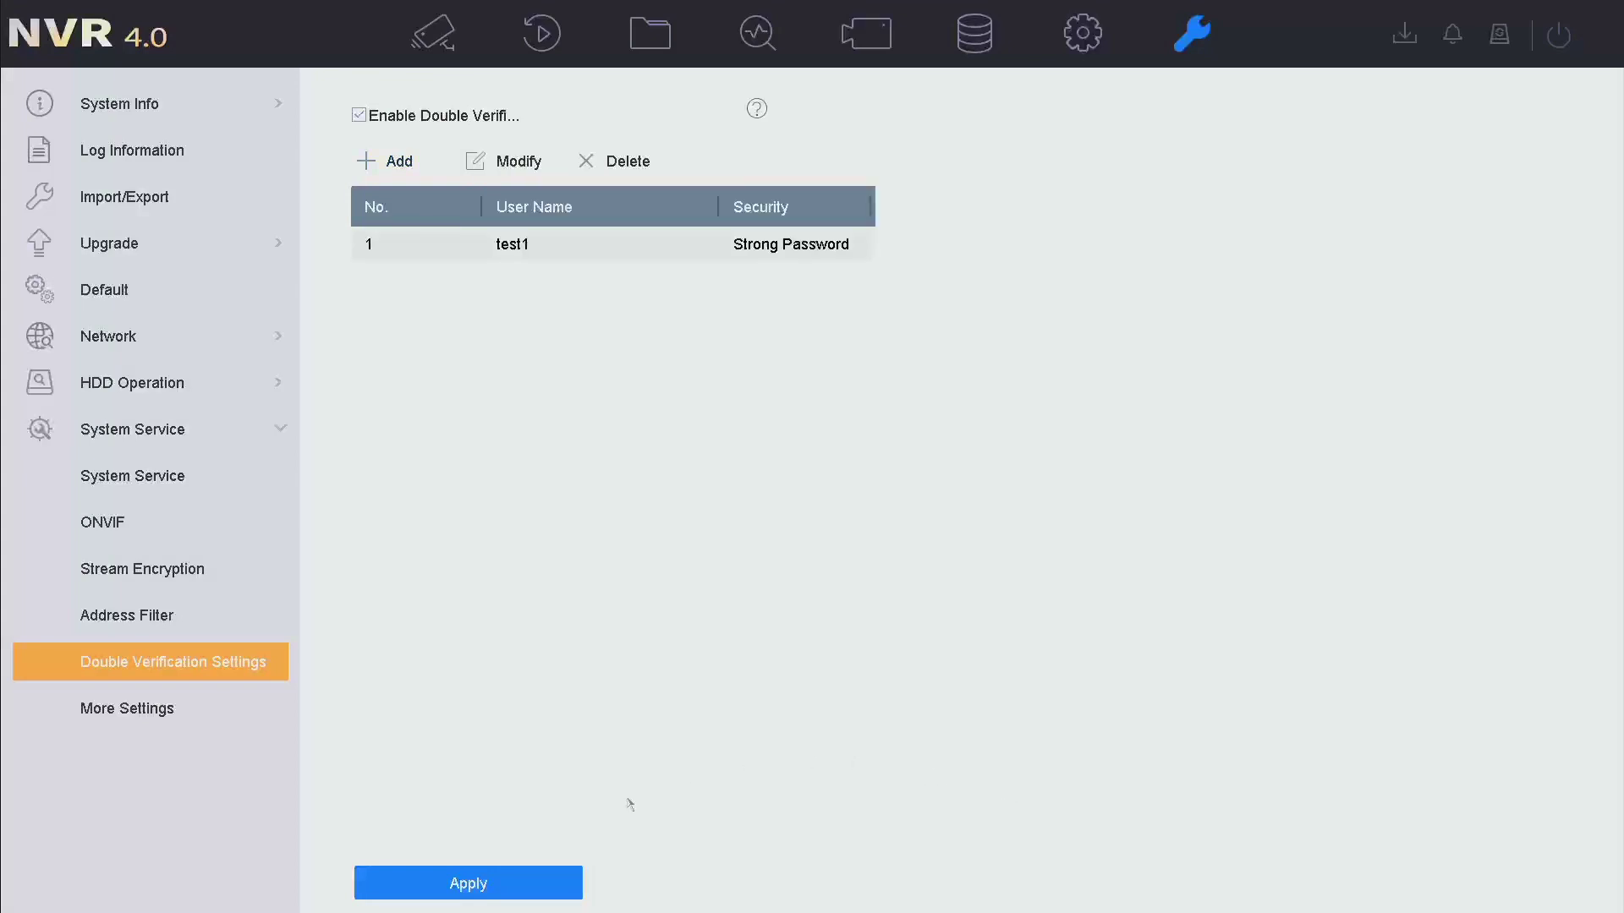
pyautogui.click(494, 886)
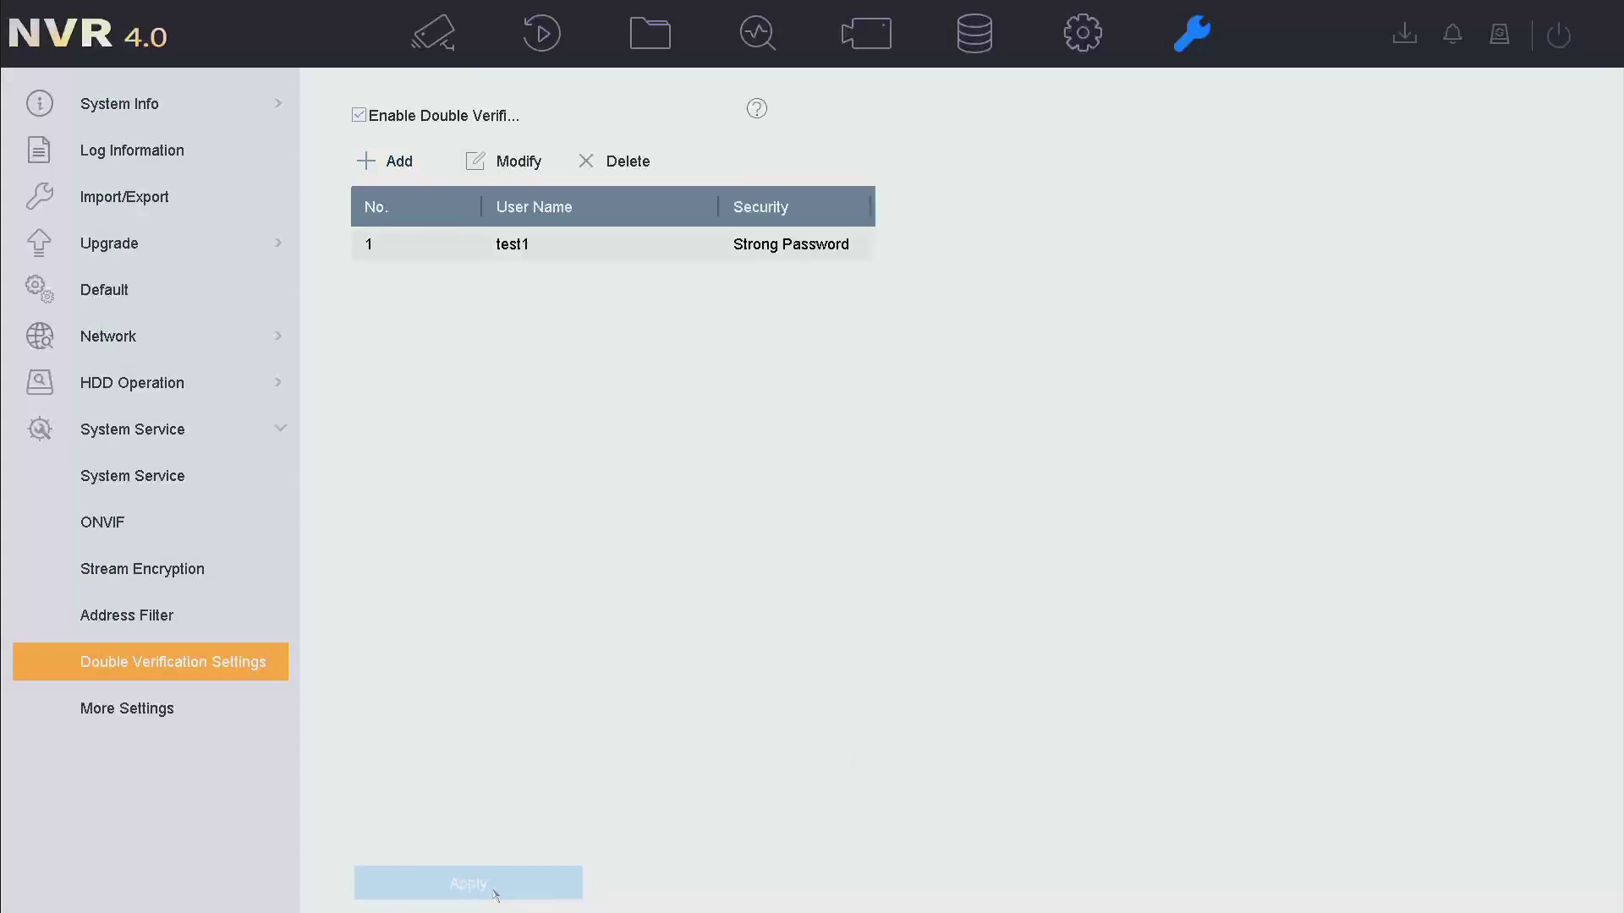
# - Open the User page of the system settings and start adding a login account
pyautogui.click(1085, 34)
pyautogui.click(168, 154)
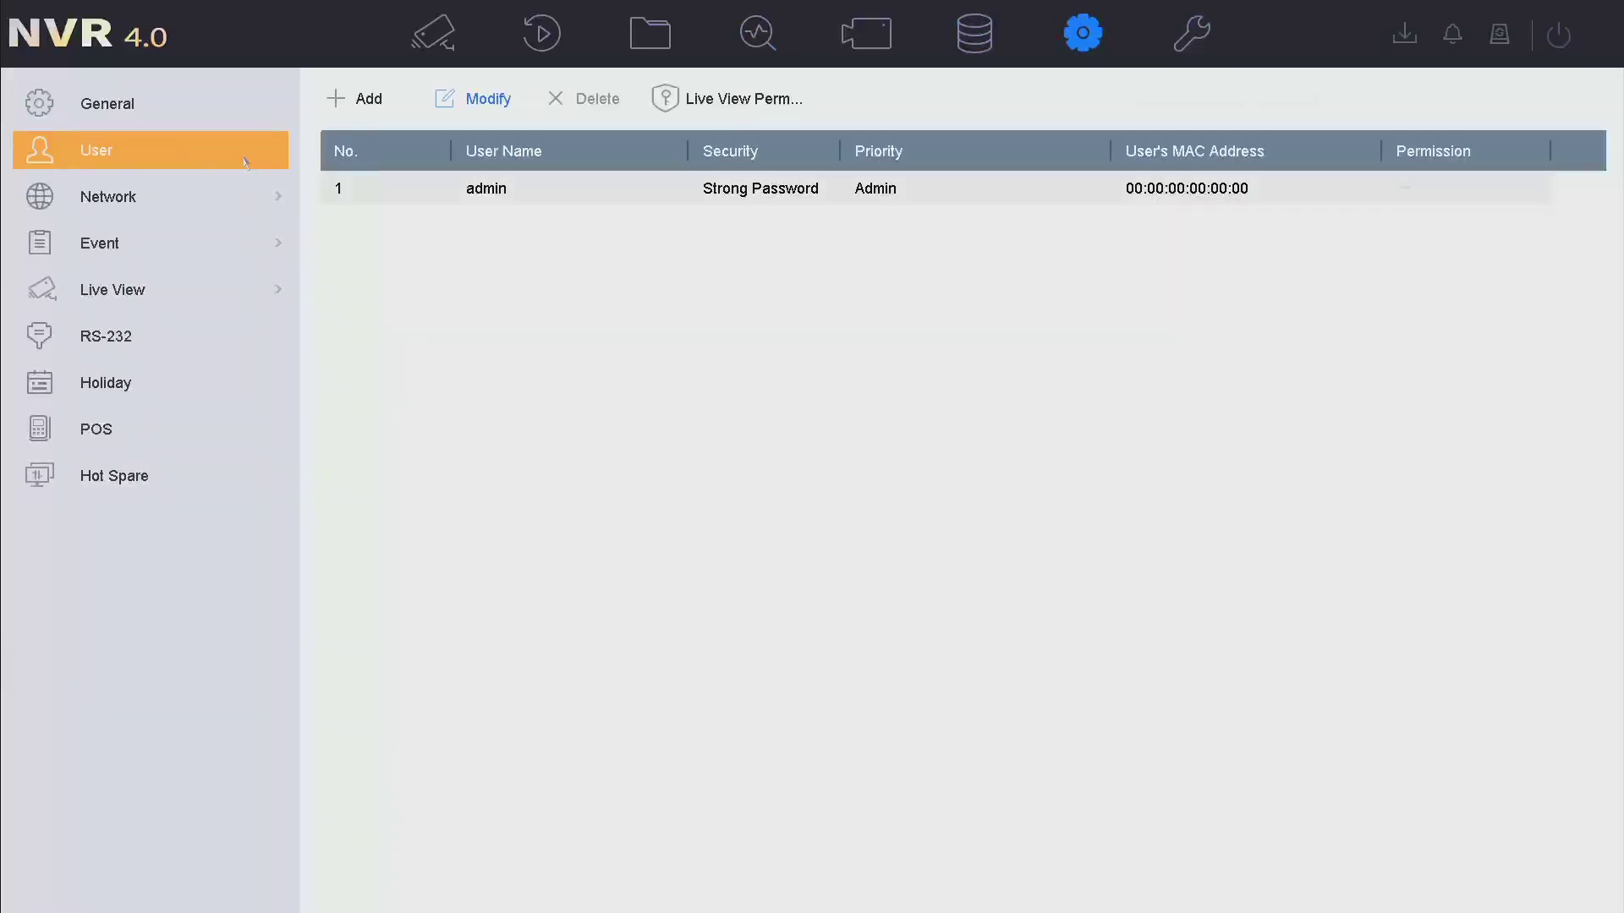
pyautogui.click(367, 99)
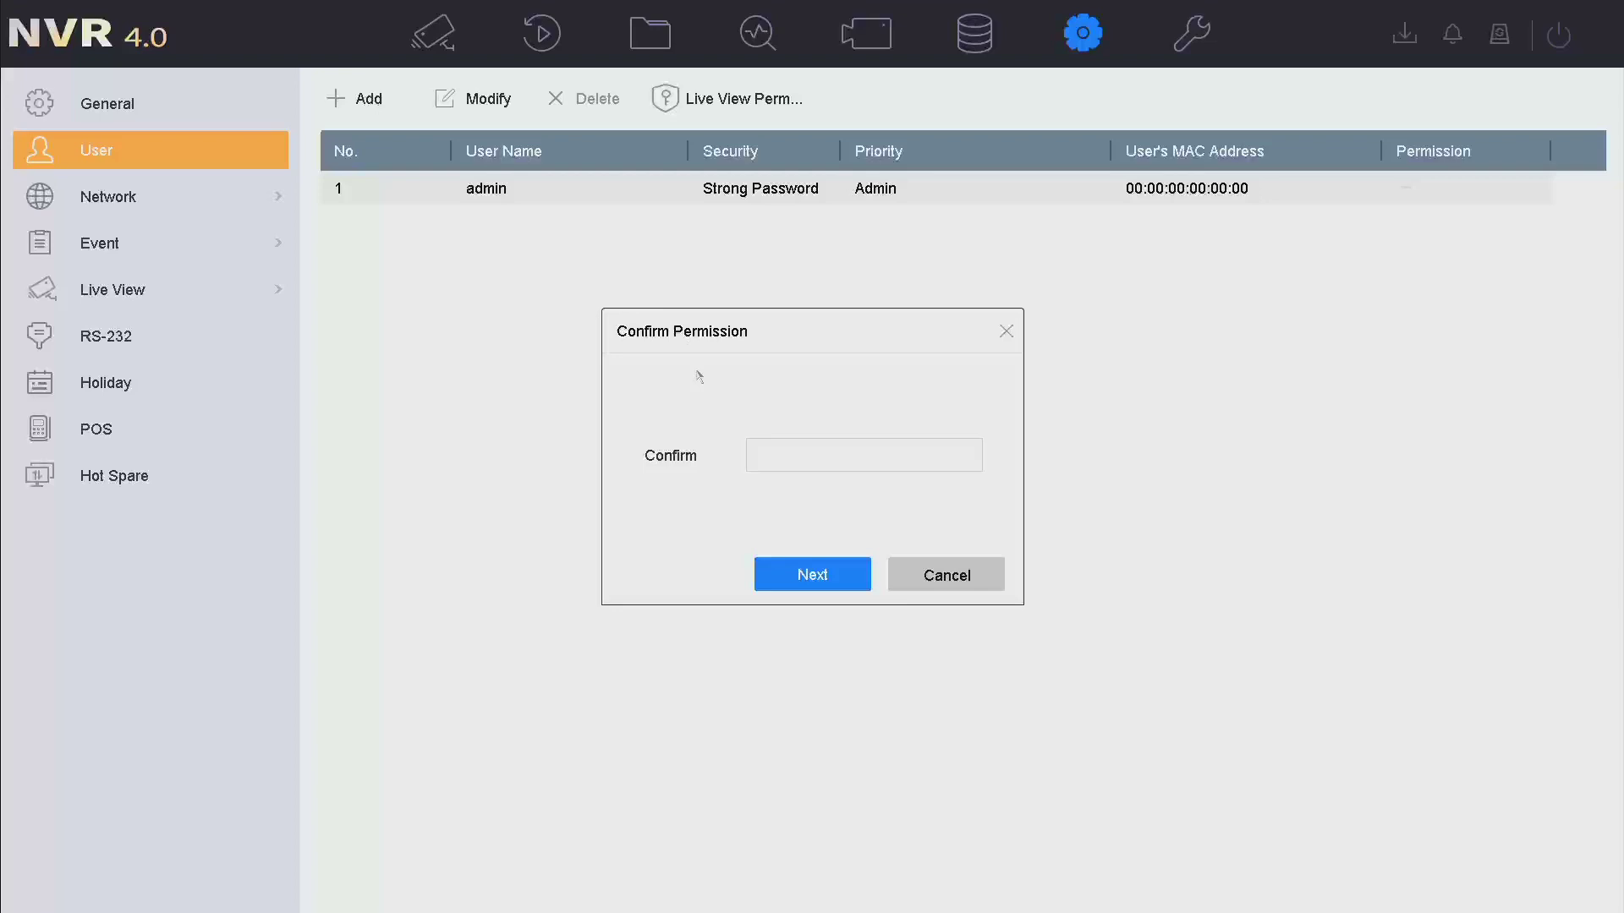
# - Confirm permission for adding the account with the admin password
pyautogui.click(790, 454)
pyautogui.click(759, 580)
pyautogui.click(924, 548)
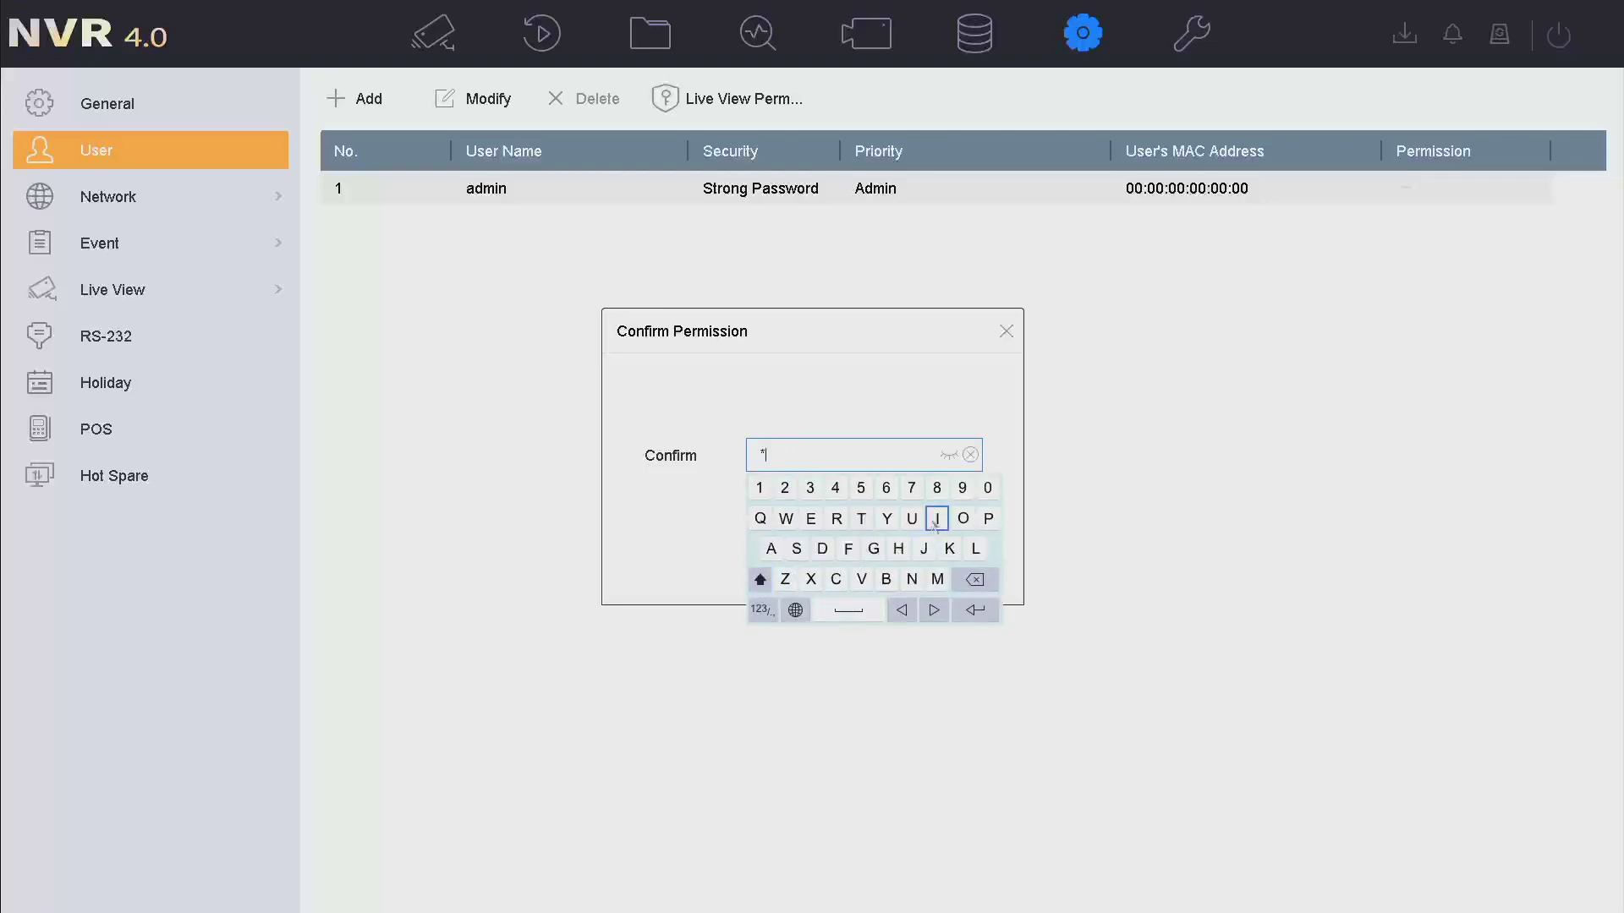
pyautogui.click(759, 581)
pyautogui.click(933, 523)
pyautogui.click(947, 549)
pyautogui.click(760, 490)
pyautogui.click(784, 491)
pyautogui.click(809, 490)
pyautogui.click(861, 488)
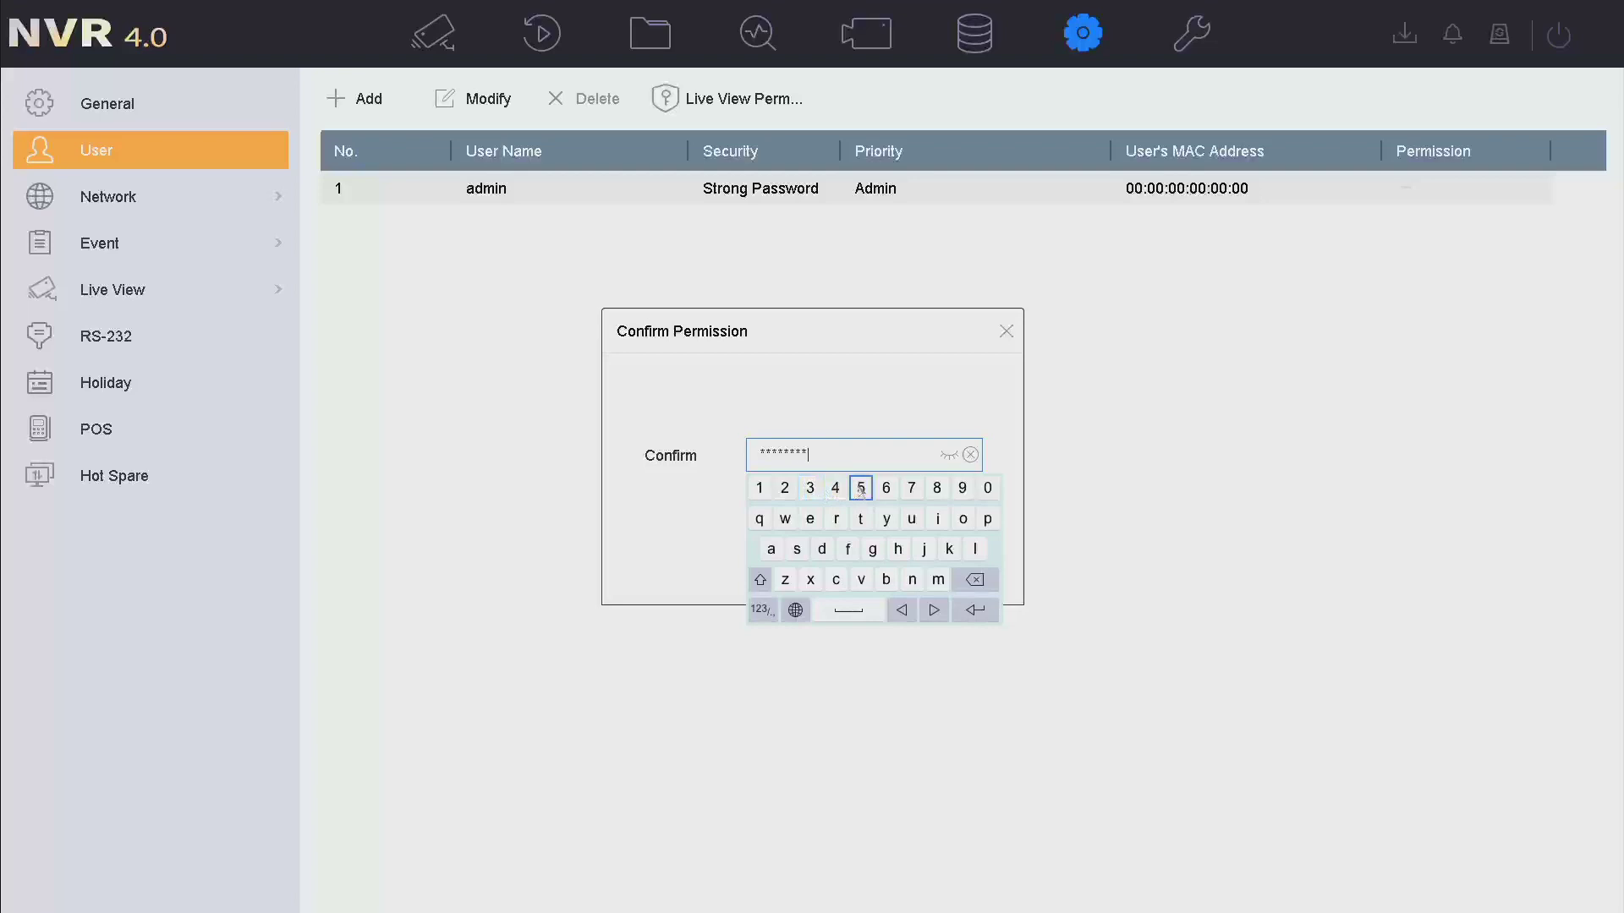
pyautogui.click(975, 610)
pyautogui.click(814, 573)
# - Enter user as the user name of the new login account
pyautogui.click(846, 293)
pyautogui.click(894, 358)
pyautogui.click(779, 388)
pyautogui.click(793, 358)
pyautogui.click(817, 358)
pyautogui.click(957, 449)
# - Create a password for the new login account
pyautogui.click(807, 345)
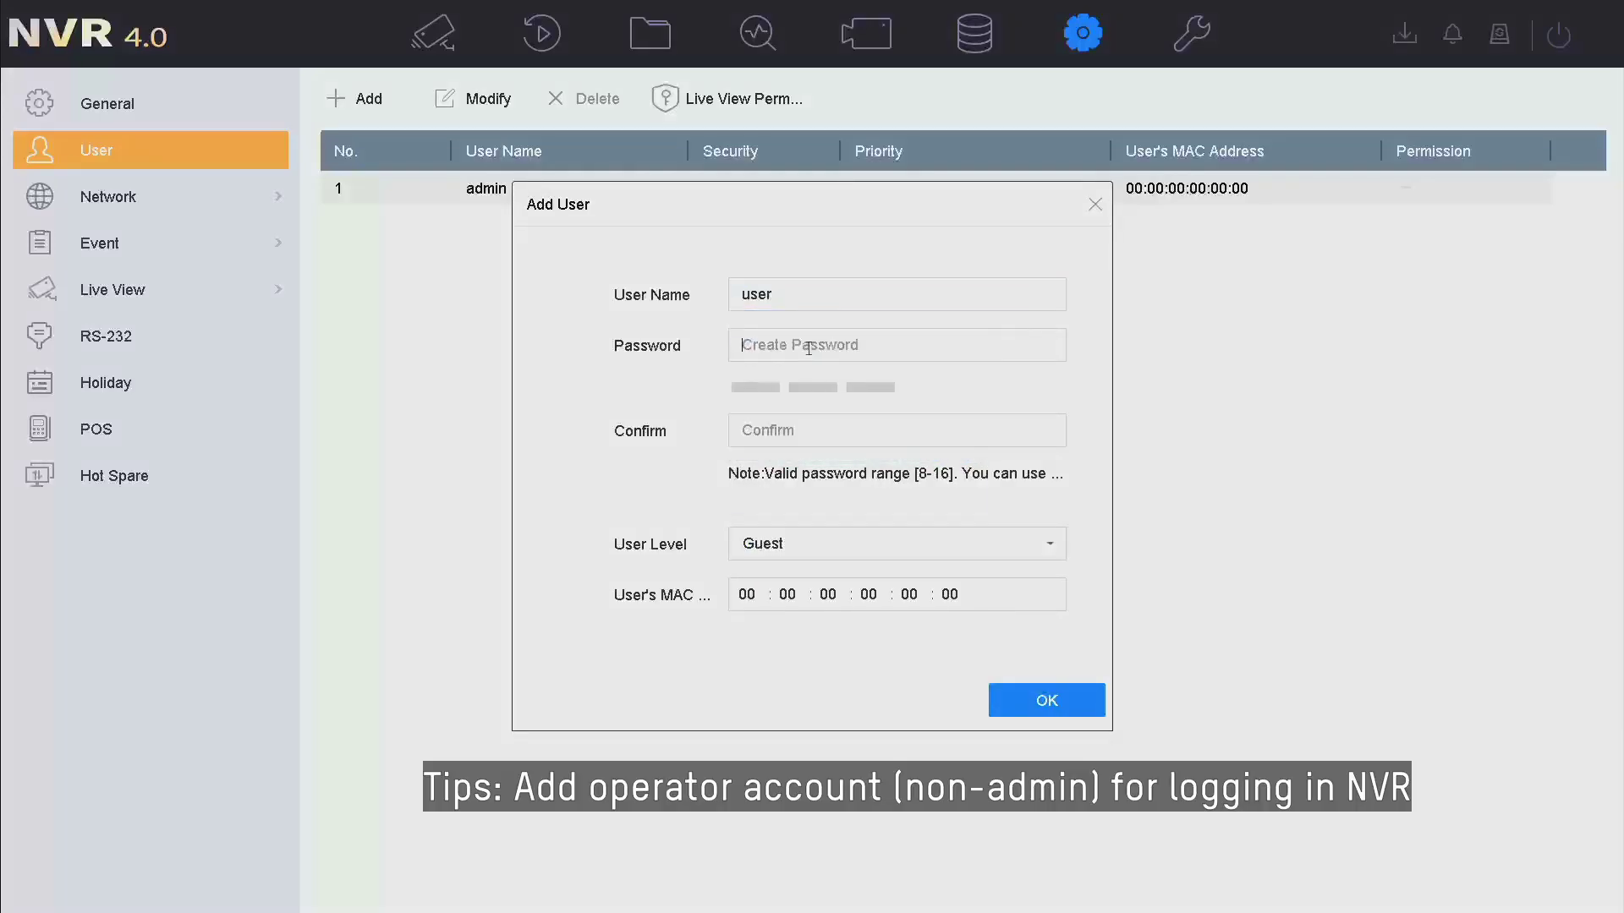
pyautogui.click(741, 470)
pyautogui.click(880, 439)
pyautogui.click(918, 408)
pyautogui.click(930, 439)
pyautogui.click(742, 378)
pyautogui.click(767, 378)
pyautogui.click(793, 378)
pyautogui.click(817, 378)
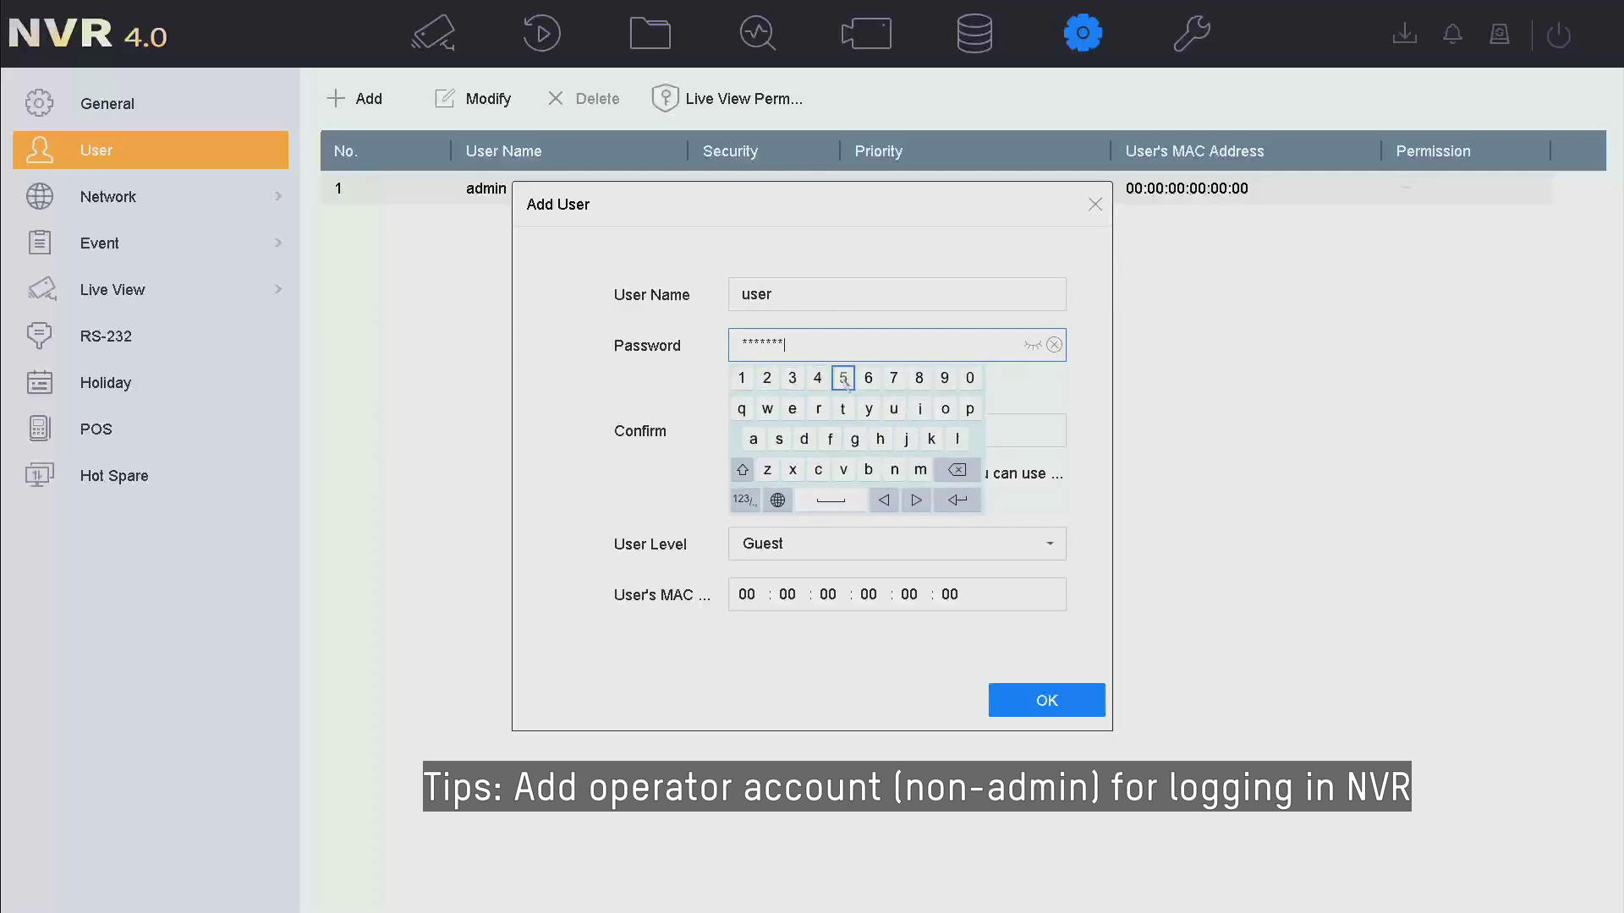
pyautogui.click(842, 378)
pyautogui.click(957, 500)
# - Repeat the new login account's password in the confirmation field
pyautogui.click(881, 524)
pyautogui.click(919, 494)
pyautogui.click(931, 525)
pyautogui.click(742, 463)
pyautogui.click(767, 463)
pyautogui.click(793, 463)
pyautogui.click(817, 463)
pyautogui.click(843, 464)
# - Set the new account's user level to Operator and save the account
pyautogui.click(808, 548)
pyautogui.click(805, 614)
pyautogui.click(1043, 703)
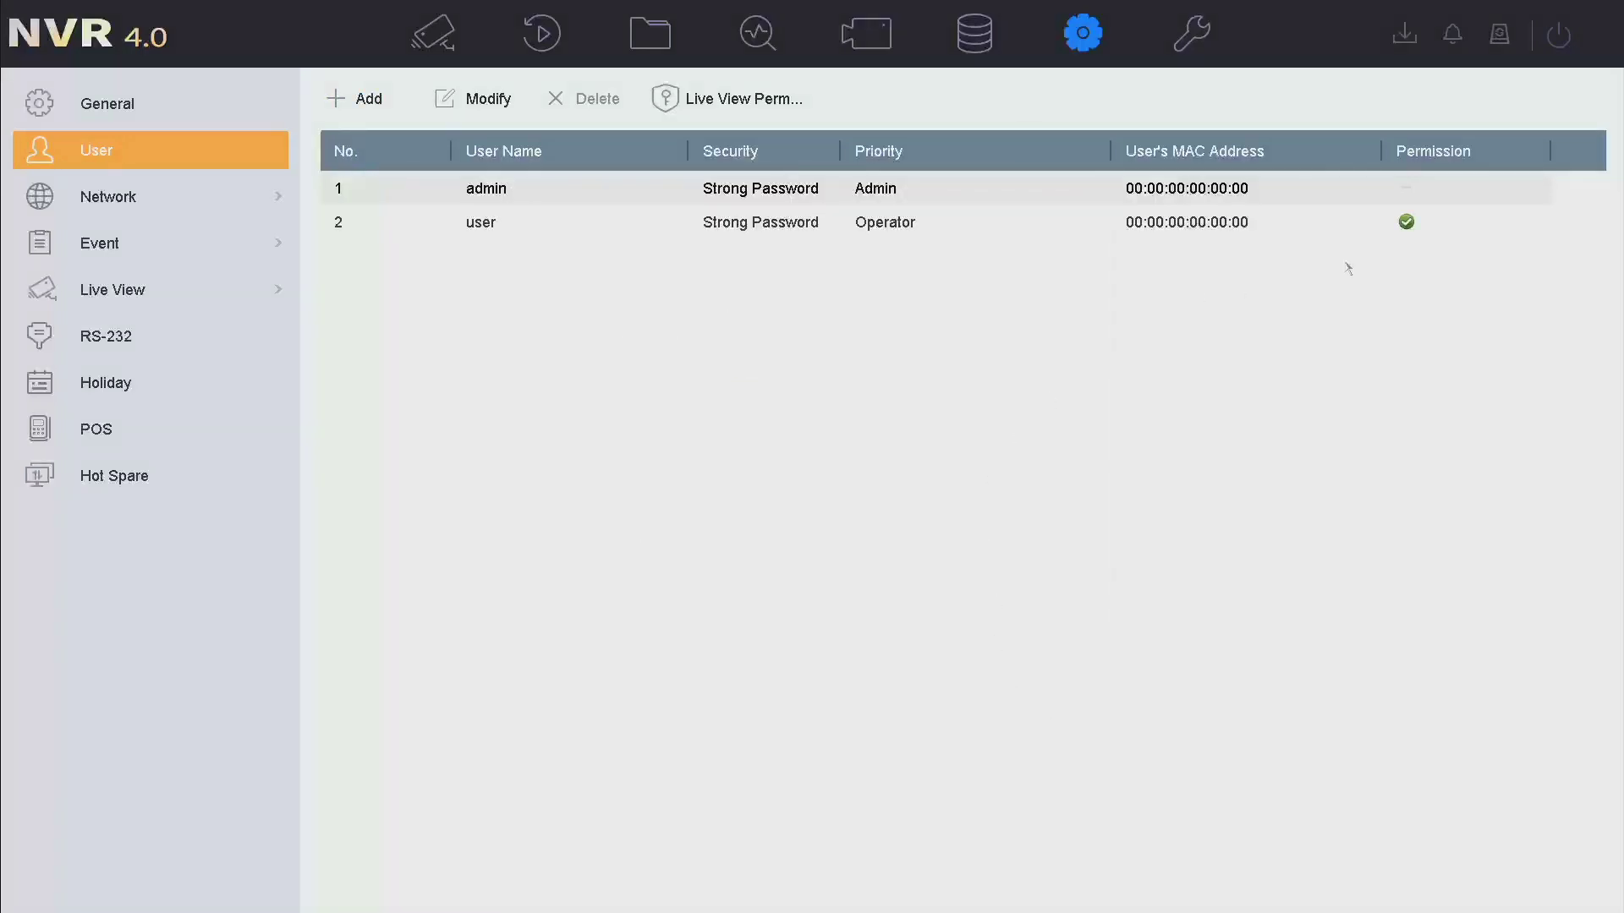
# - In the operator account's camera permissions, require double password verification on all cameras for Local Playback and apply it
pyautogui.click(1407, 222)
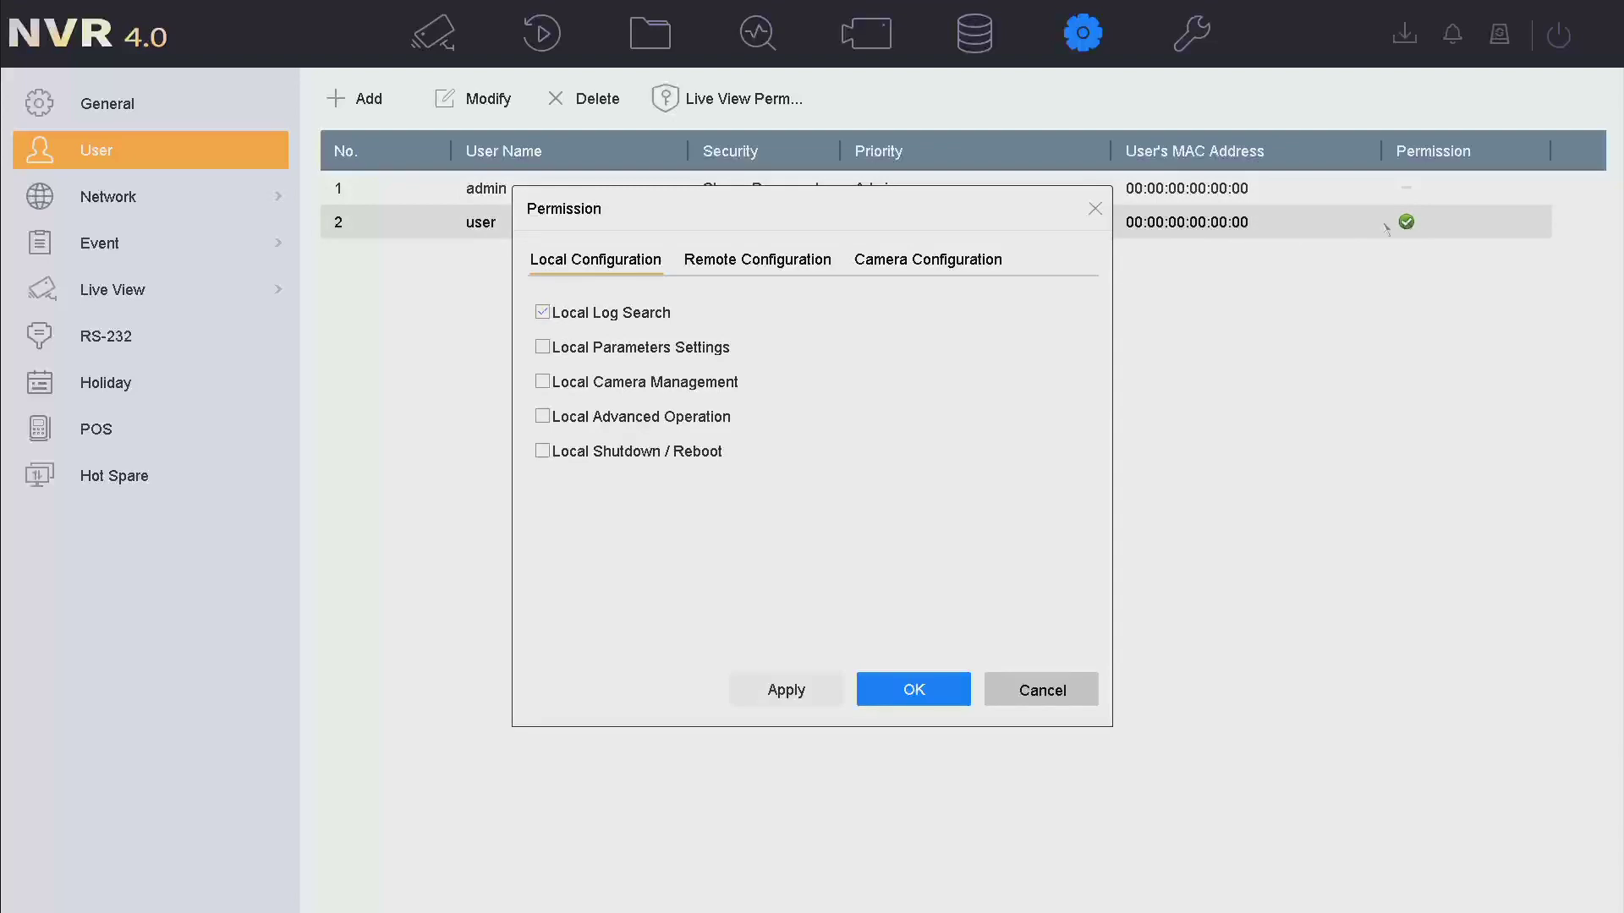
pyautogui.click(794, 267)
pyautogui.click(913, 264)
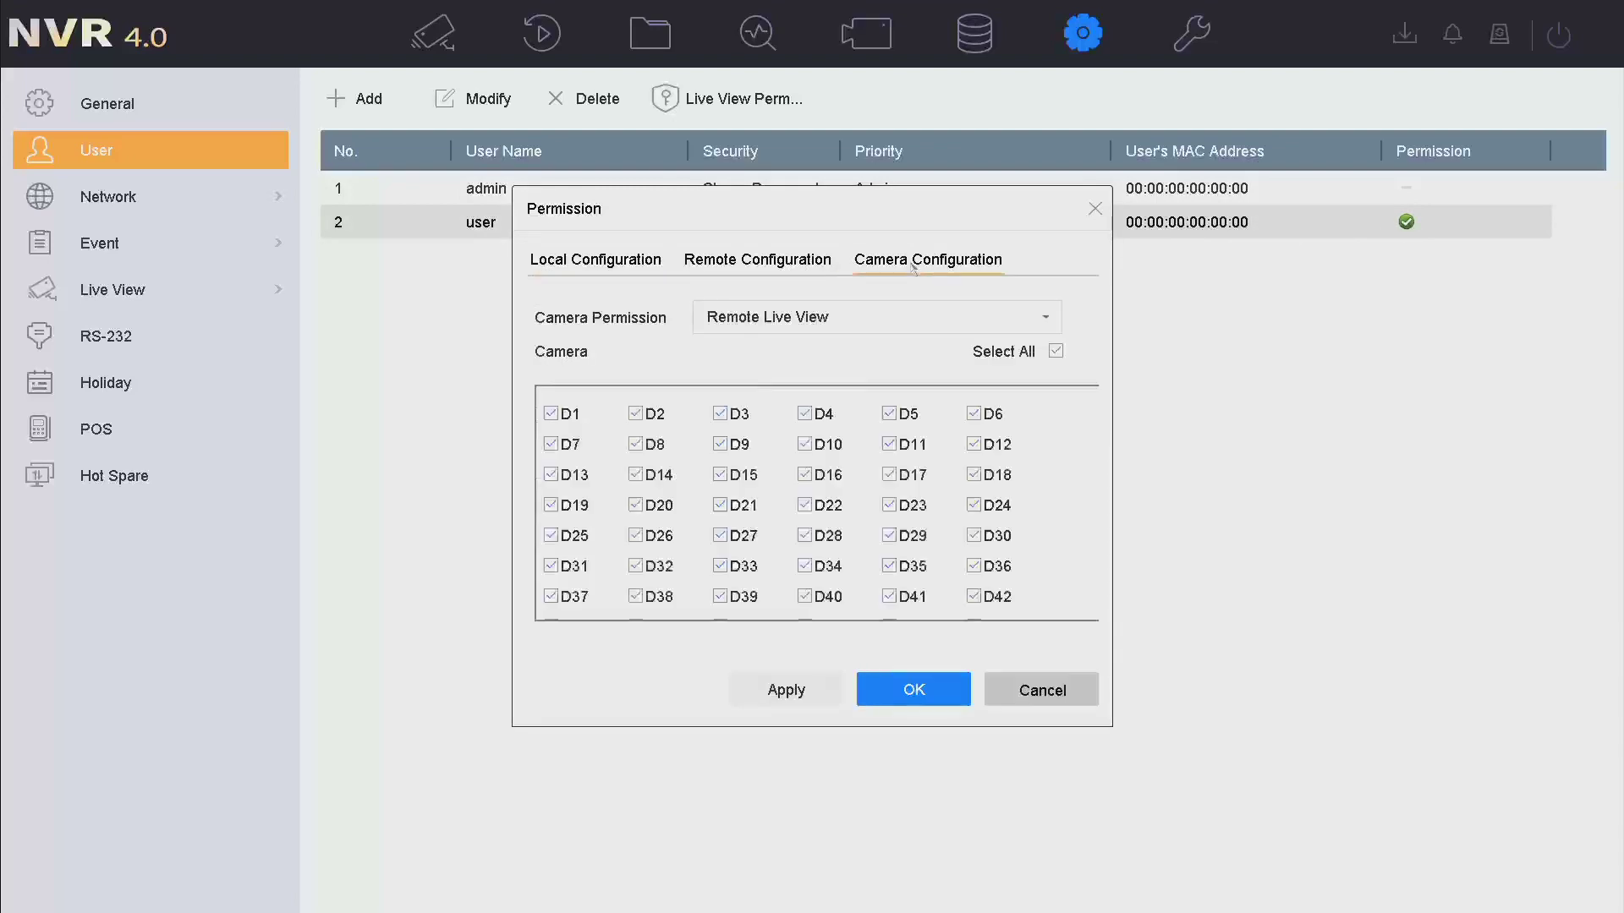
pyautogui.click(997, 320)
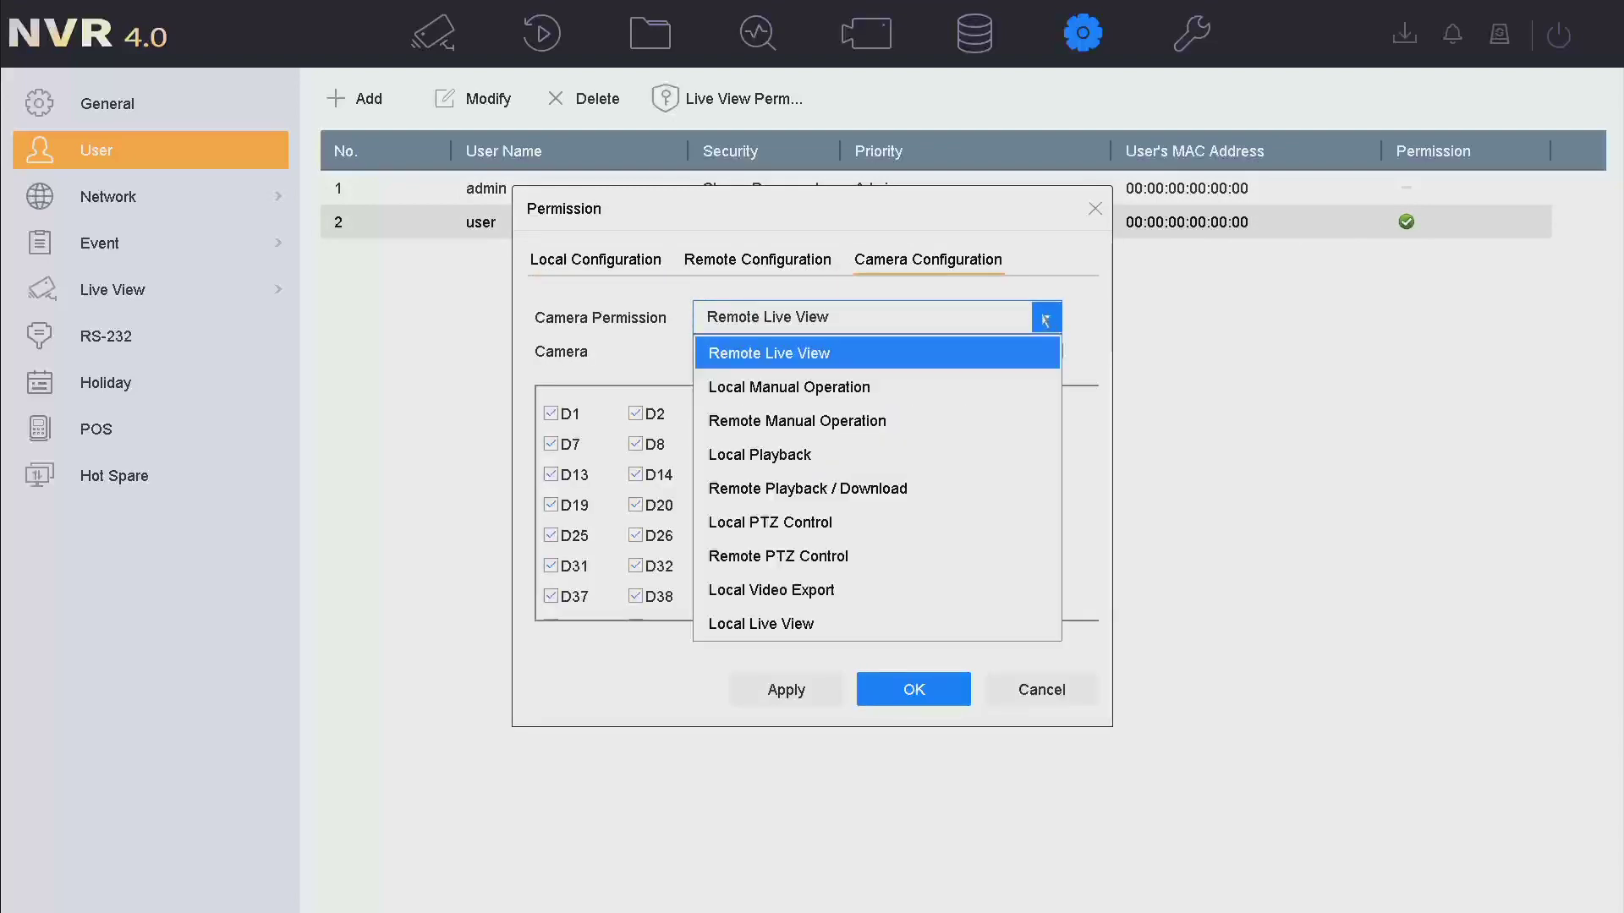
pyautogui.click(799, 453)
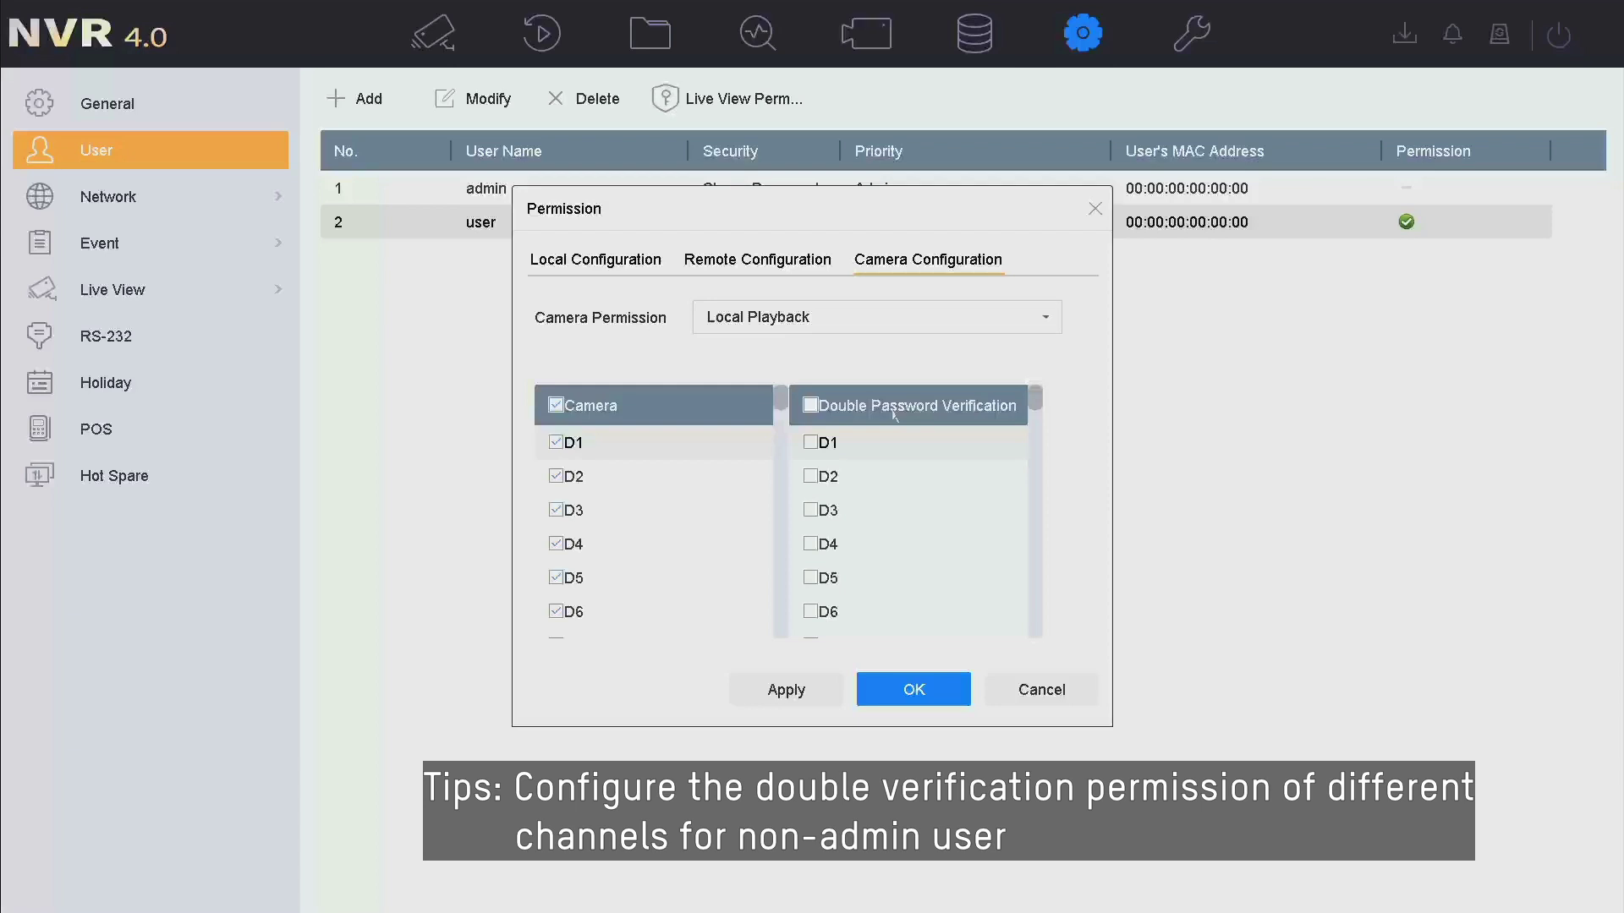
pyautogui.click(810, 406)
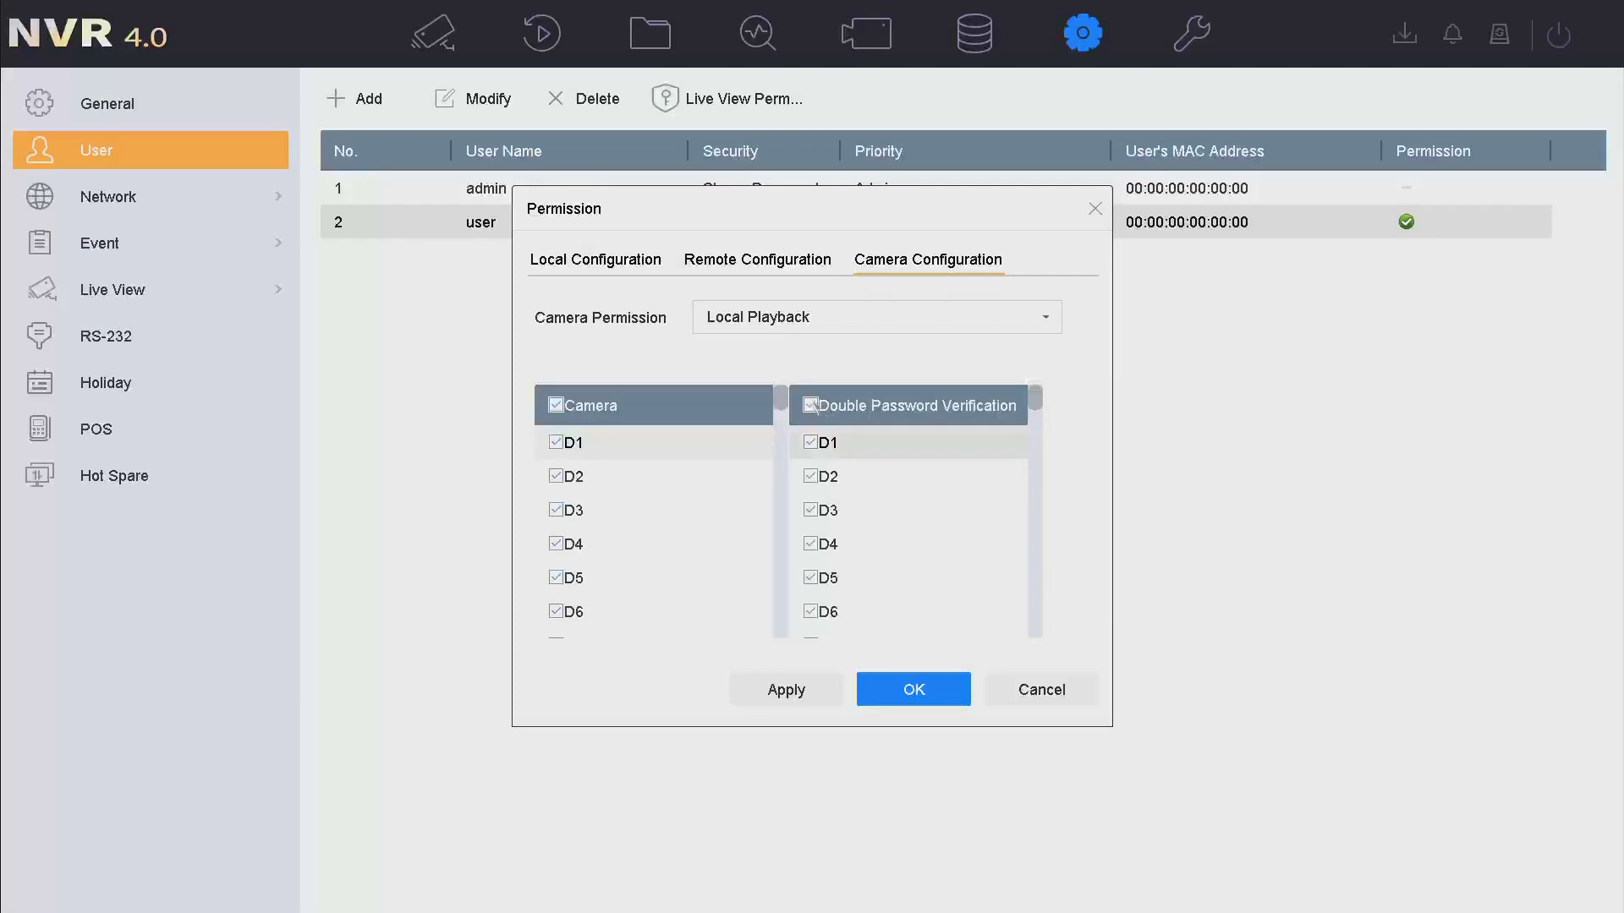
pyautogui.click(787, 690)
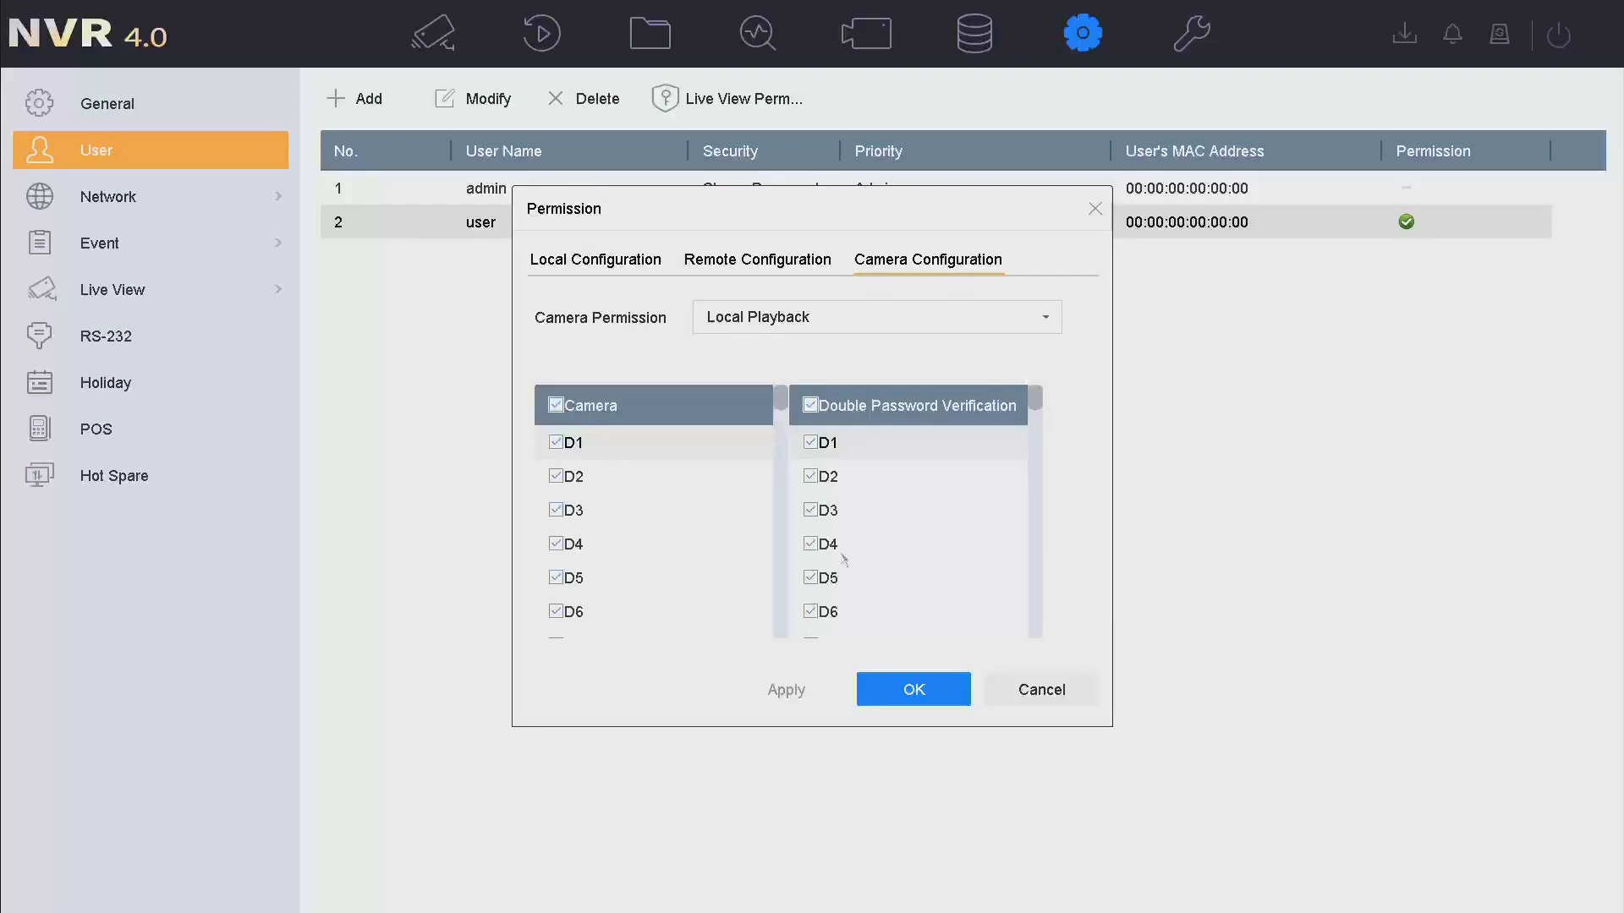
# - Require double password verification on all cameras for Remote Playback / Download and apply it
pyautogui.click(992, 332)
pyautogui.click(879, 486)
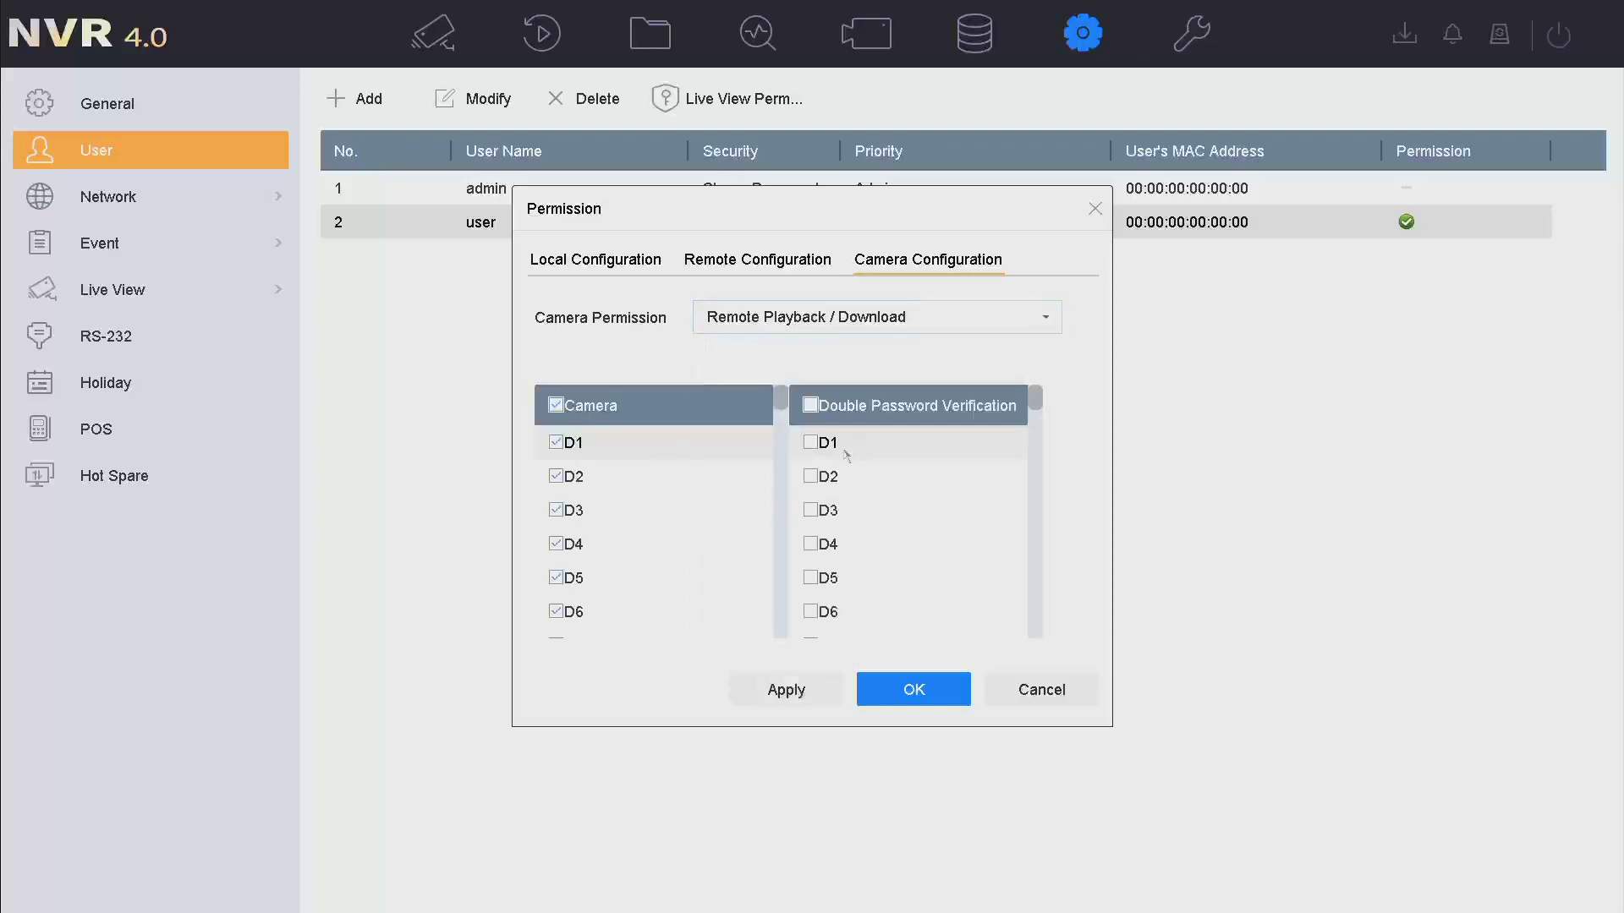
pyautogui.click(810, 406)
pyautogui.click(785, 690)
# - Require double password verification on all cameras for Local Video Export, apply it and close the permission settings
pyautogui.click(948, 320)
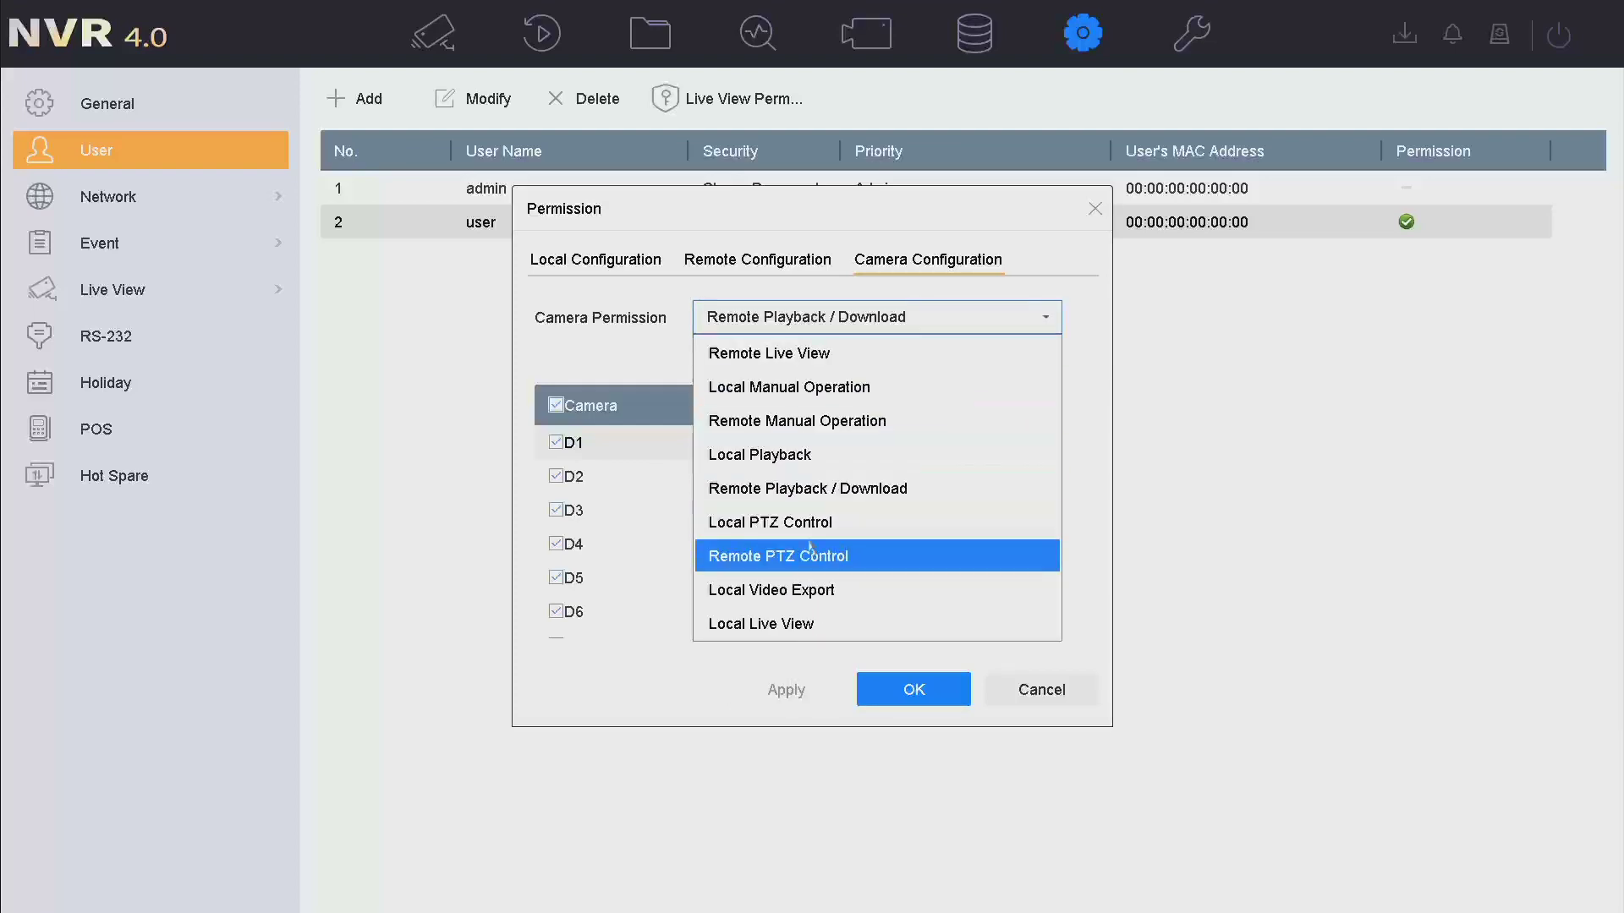
pyautogui.click(802, 592)
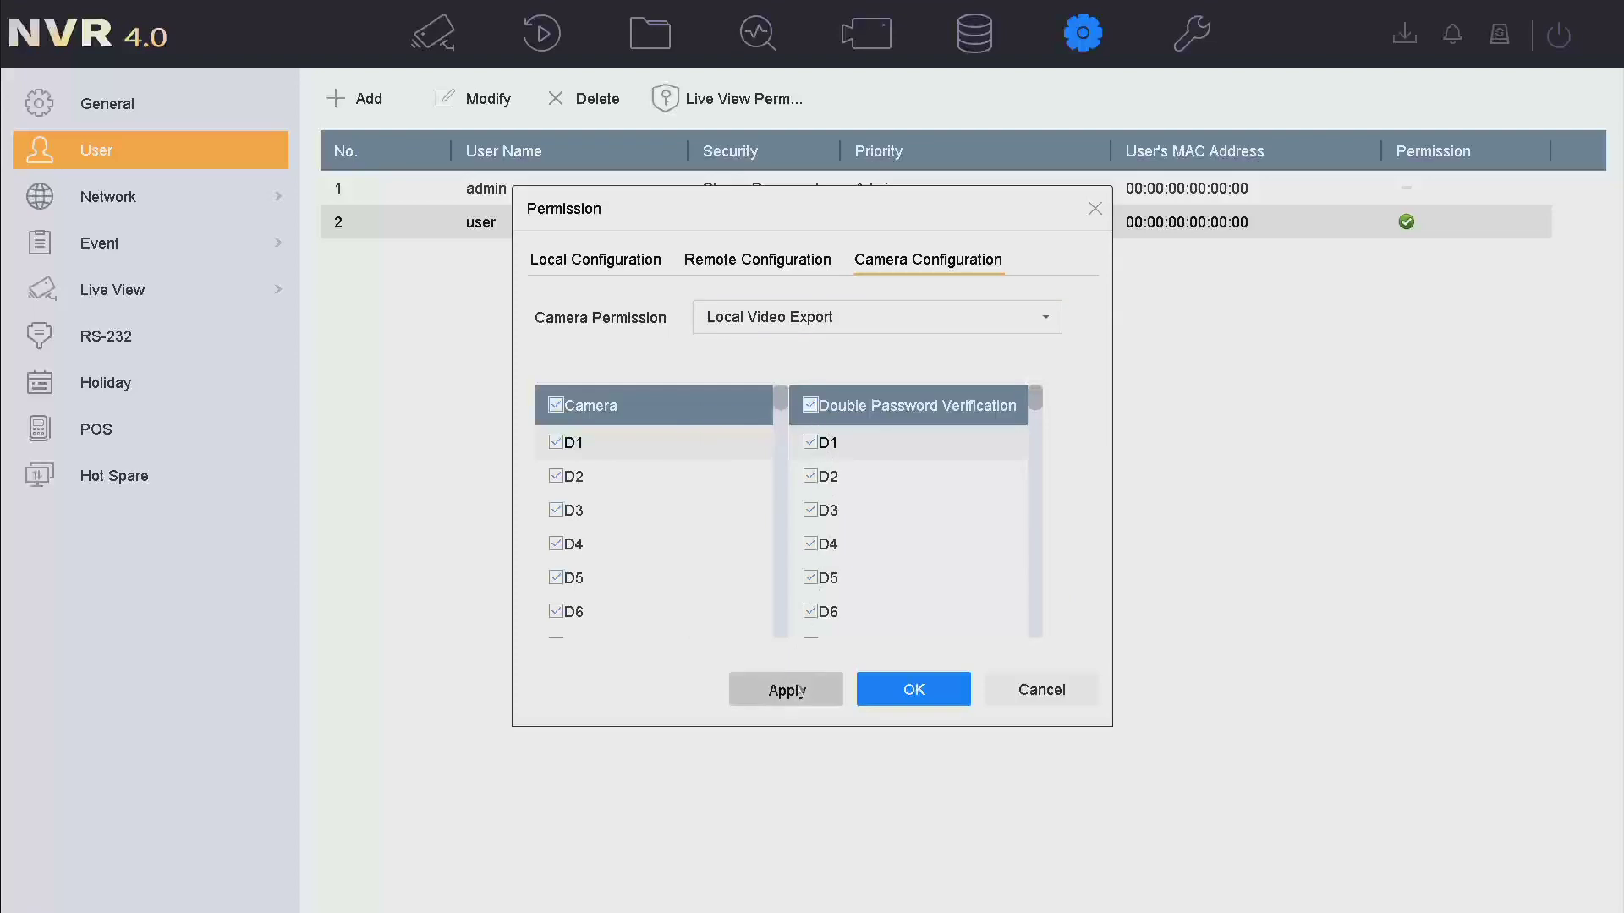
pyautogui.click(801, 691)
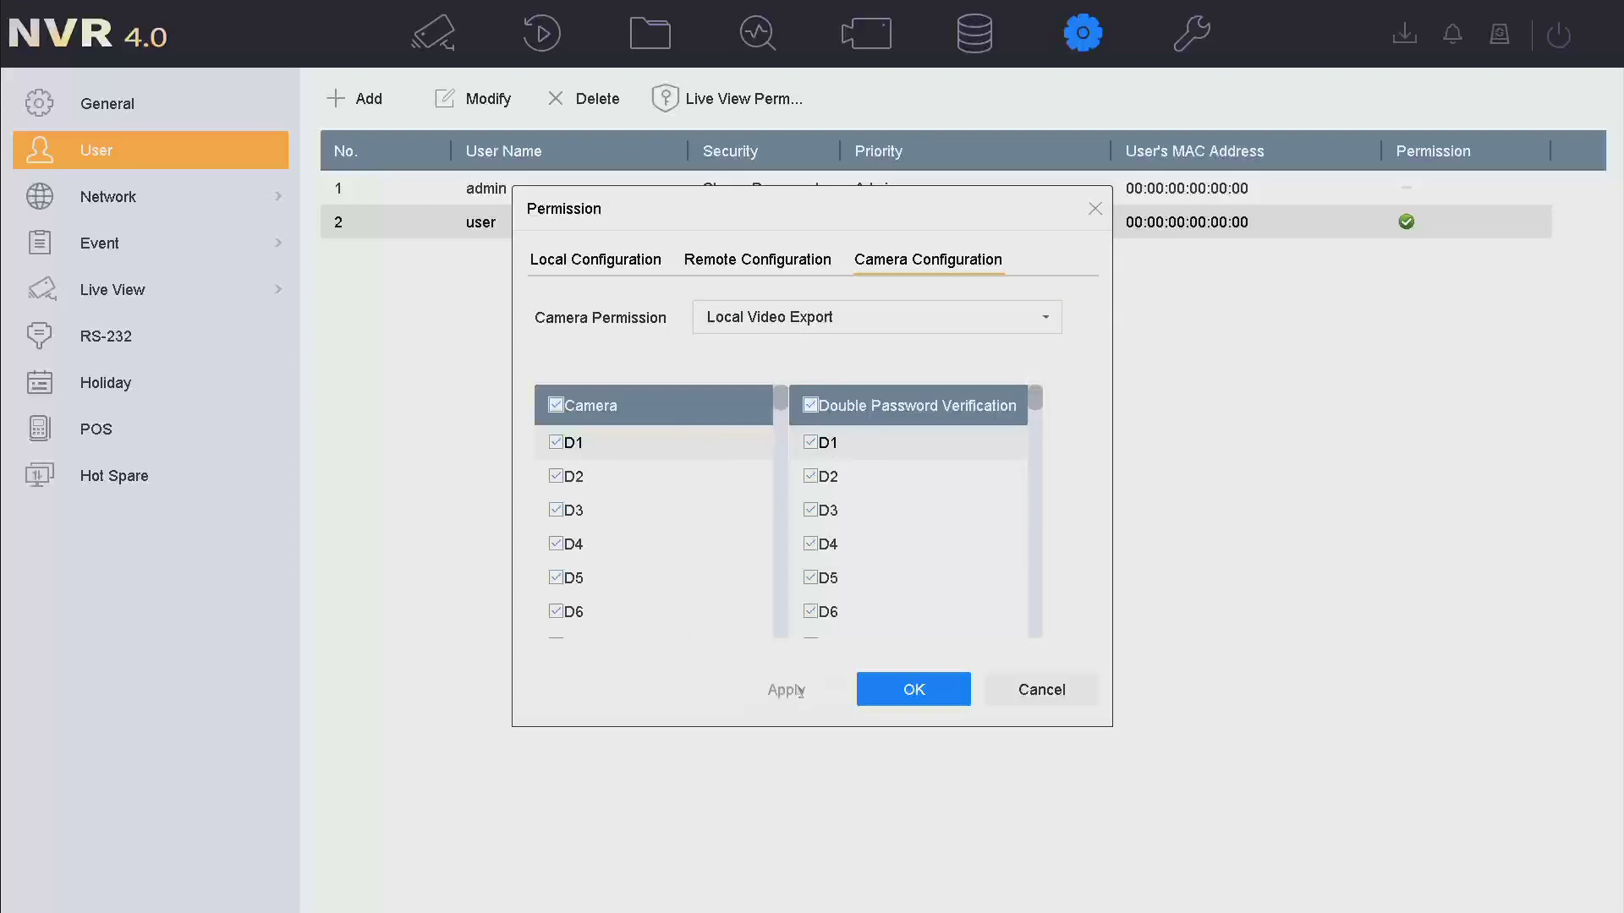
pyautogui.click(907, 696)
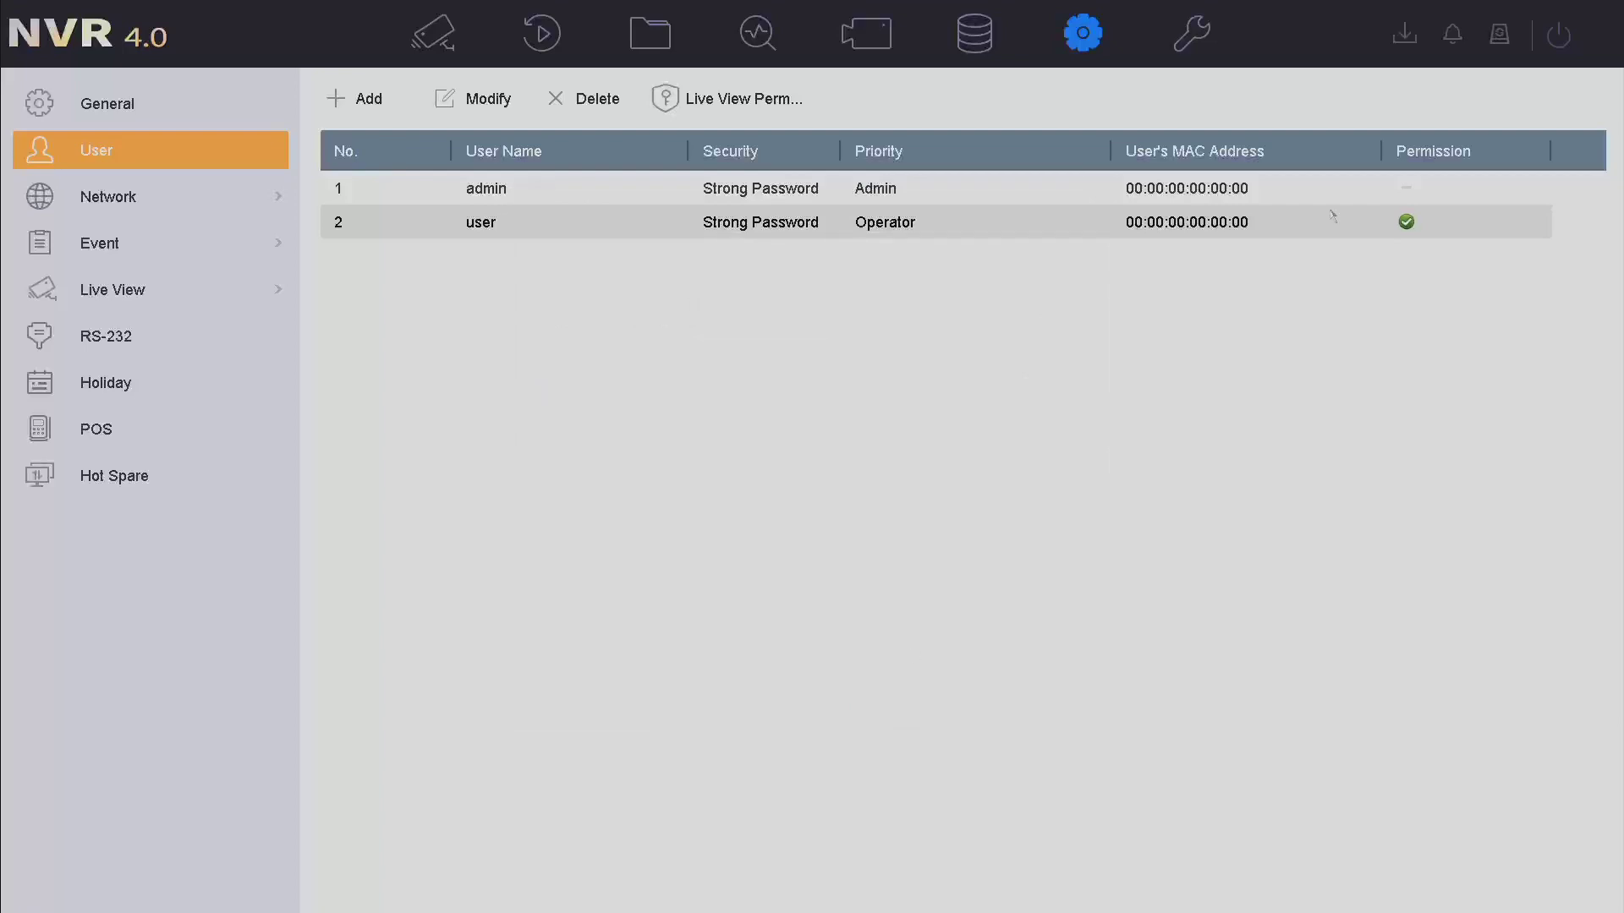
# - Log out of the admin account and confirm the logout
pyautogui.click(1559, 38)
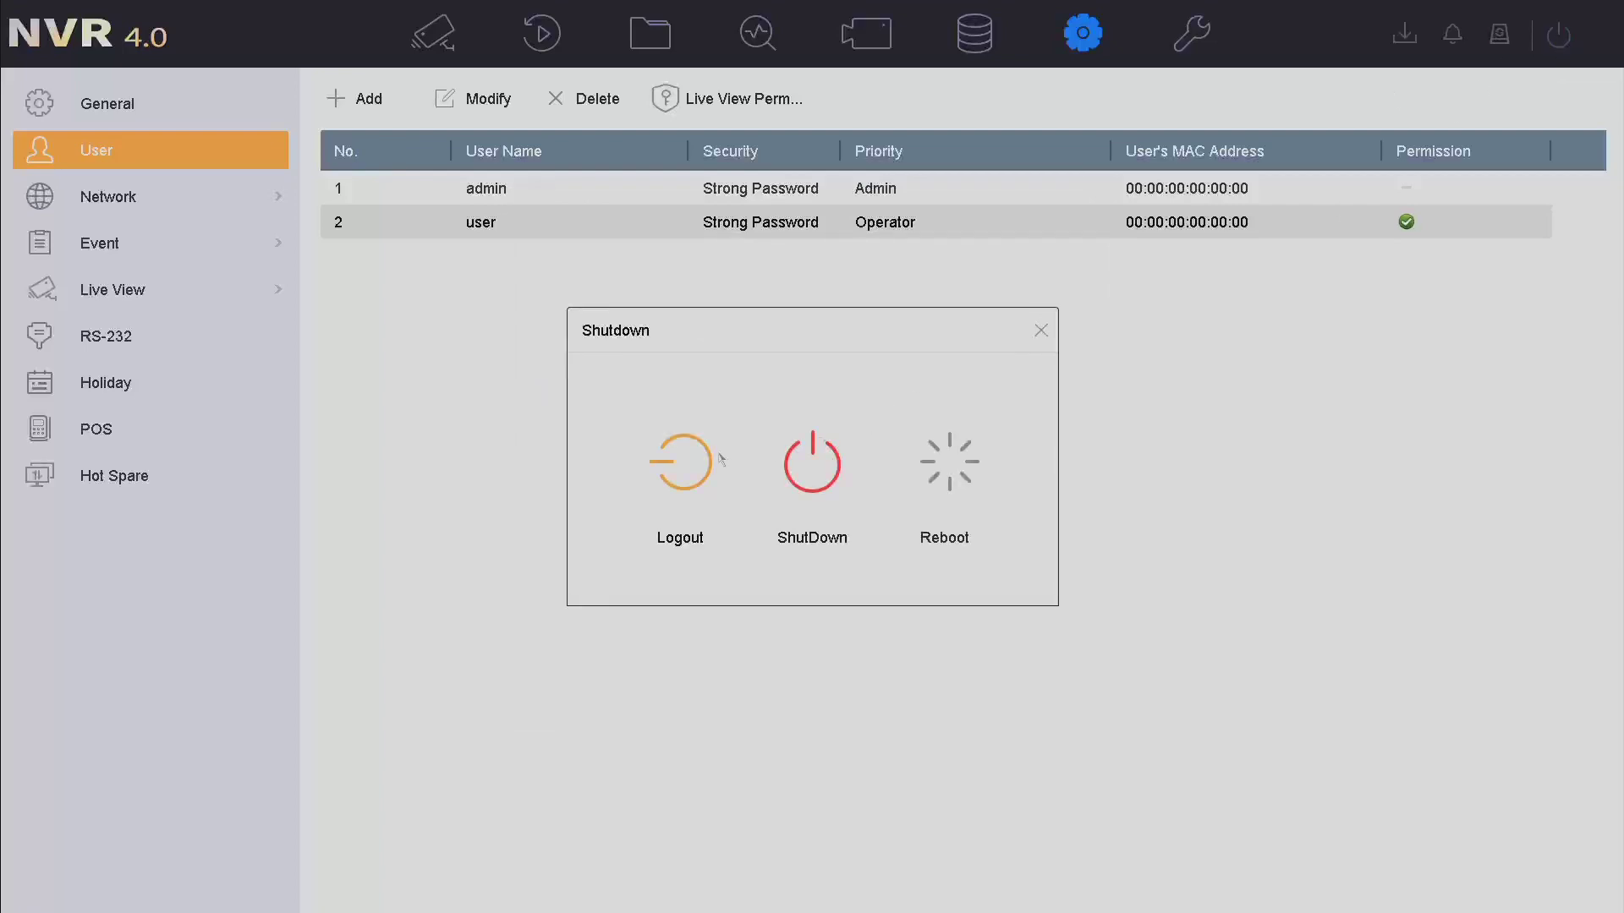
pyautogui.click(693, 464)
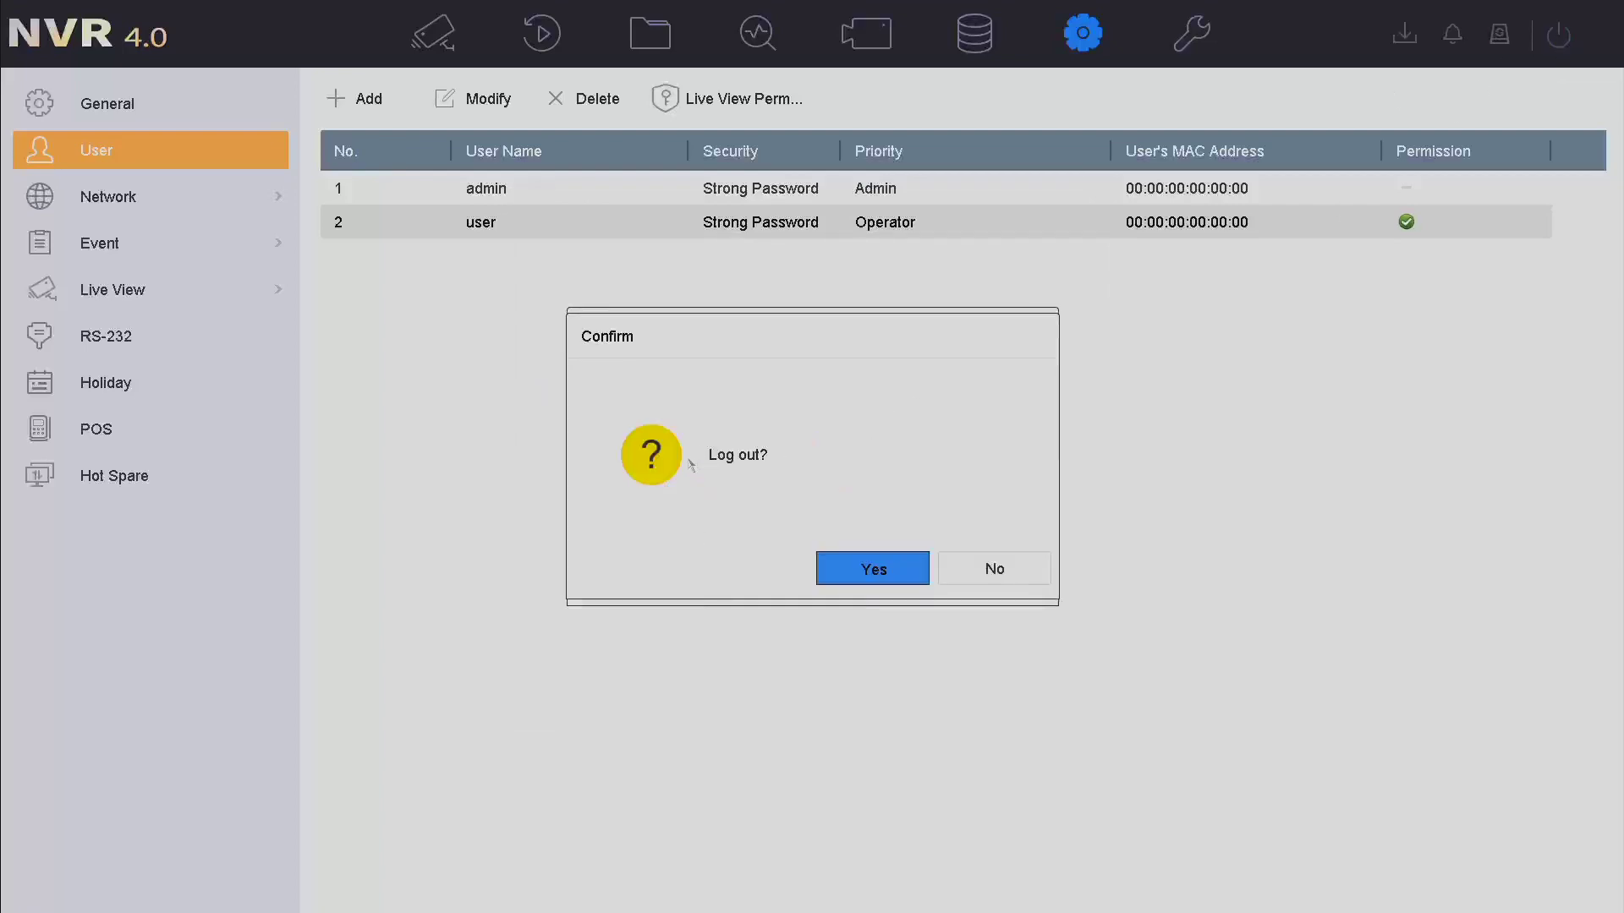
pyautogui.click(861, 574)
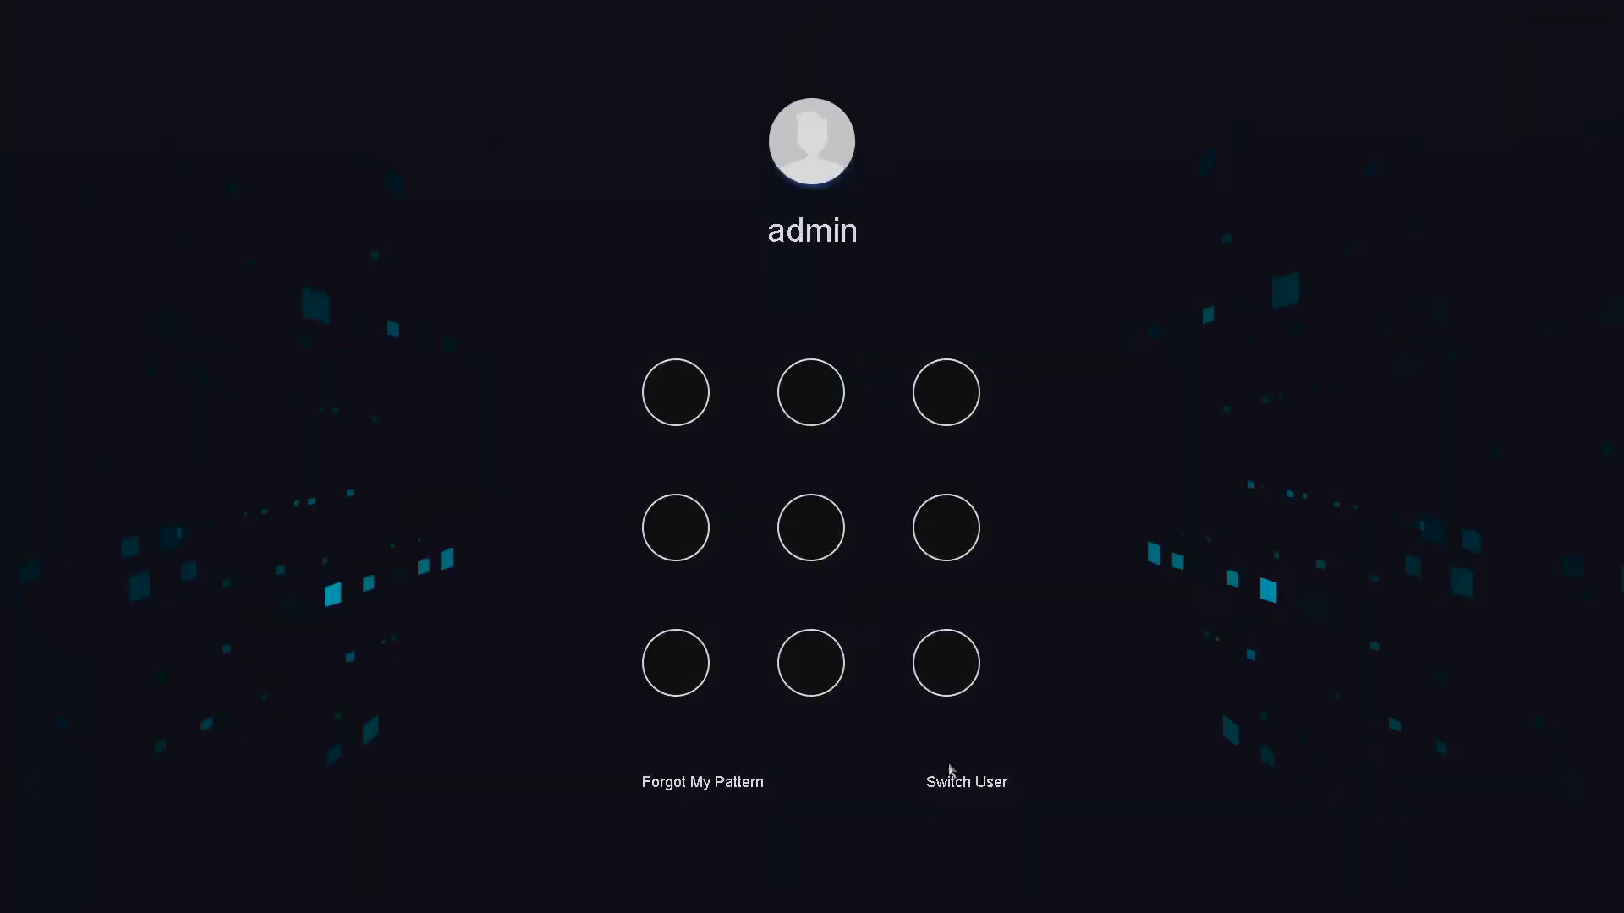
# - Switch to the "user" operator account on the login screen, enter its account password and log in
pyautogui.click(965, 778)
pyautogui.click(880, 391)
pyautogui.click(710, 457)
pyautogui.click(690, 458)
pyautogui.click(641, 588)
pyautogui.click(753, 557)
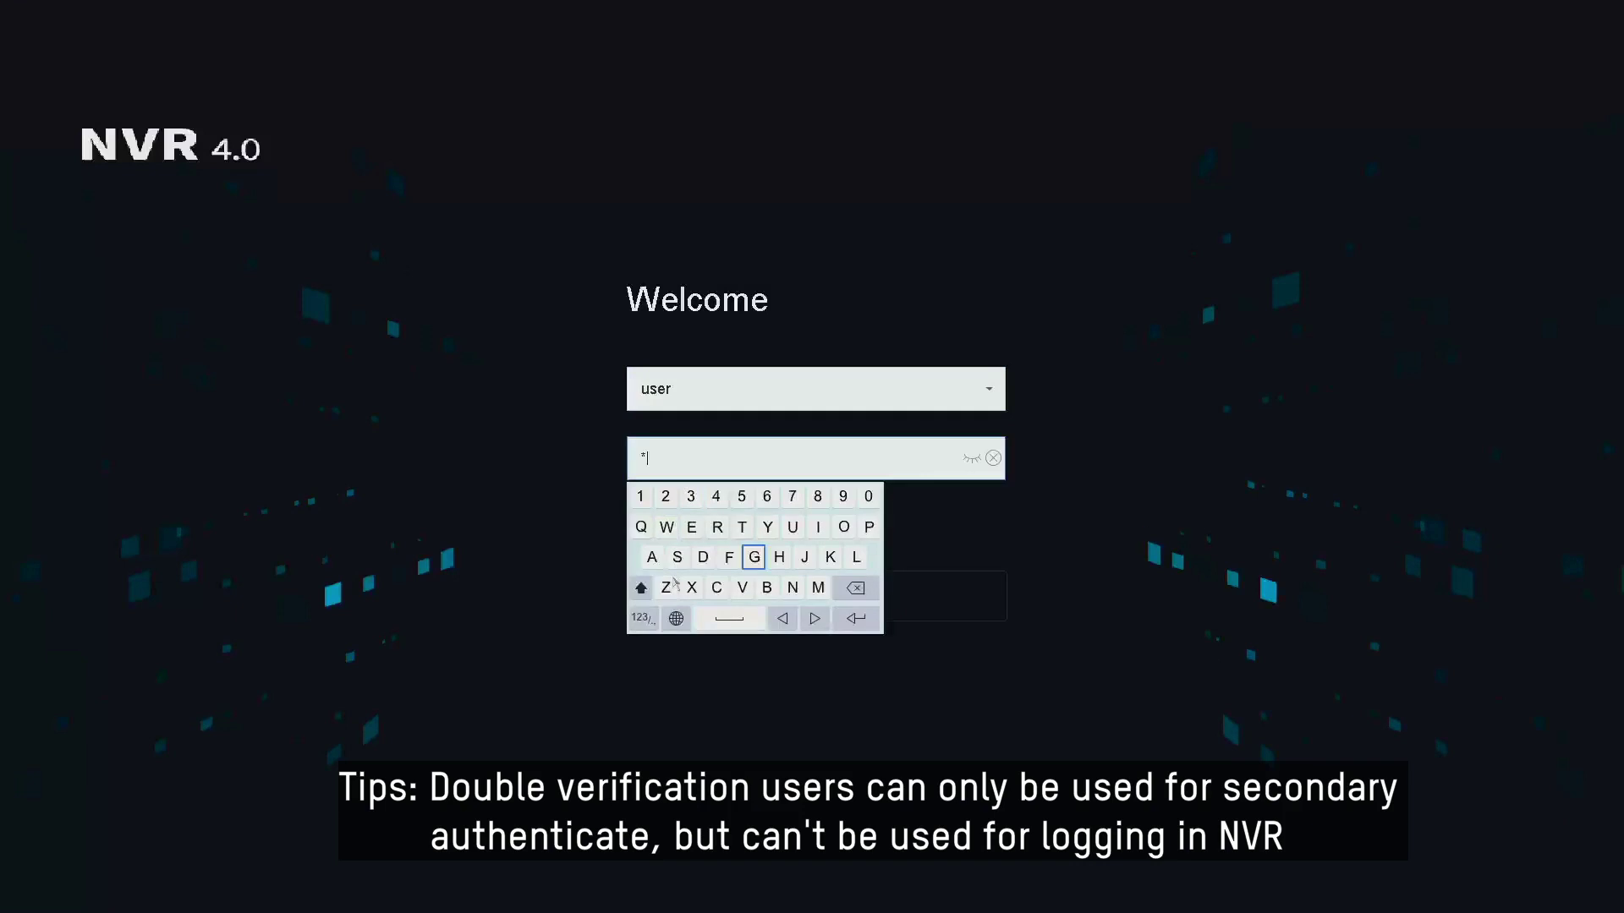
pyautogui.click(641, 588)
pyautogui.click(812, 528)
pyautogui.click(826, 557)
pyautogui.click(641, 496)
pyautogui.click(666, 496)
pyautogui.click(691, 497)
pyautogui.click(716, 497)
pyautogui.click(741, 496)
pyautogui.click(868, 624)
pyautogui.click(870, 627)
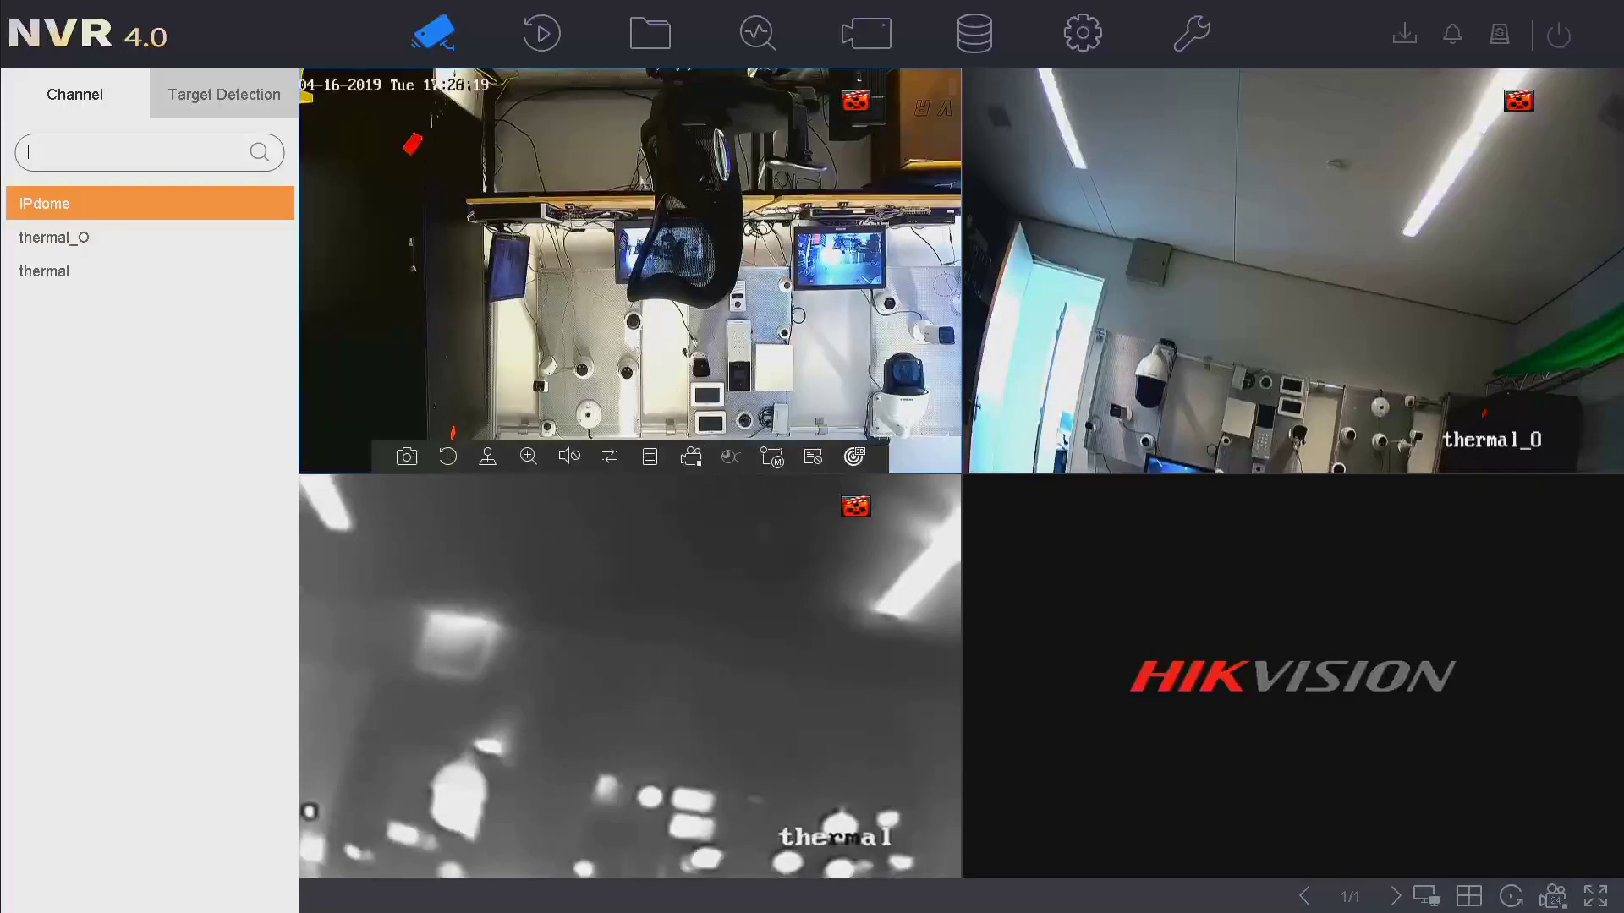
# - Start playback of the IPdome camera, authorizing it with the password of double verification user test1
pyautogui.click(542, 34)
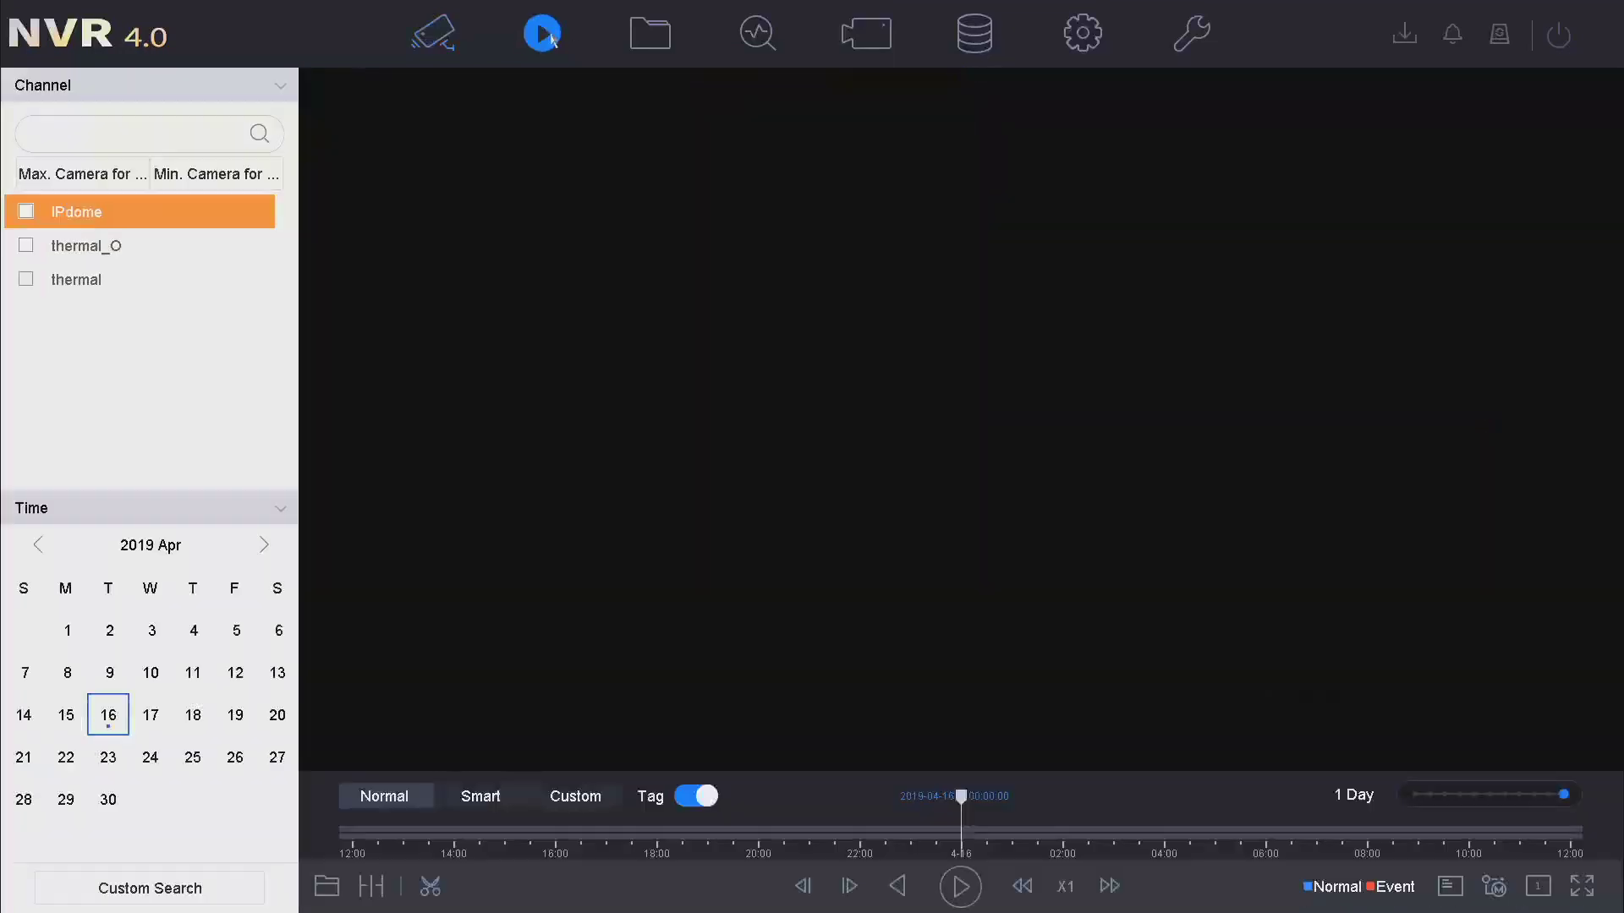
pyautogui.click(26, 211)
pyautogui.click(753, 452)
pyautogui.click(755, 576)
pyautogui.click(894, 546)
pyautogui.click(932, 515)
pyautogui.click(944, 545)
pyautogui.click(754, 485)
pyautogui.click(779, 485)
pyautogui.click(805, 484)
pyautogui.click(830, 484)
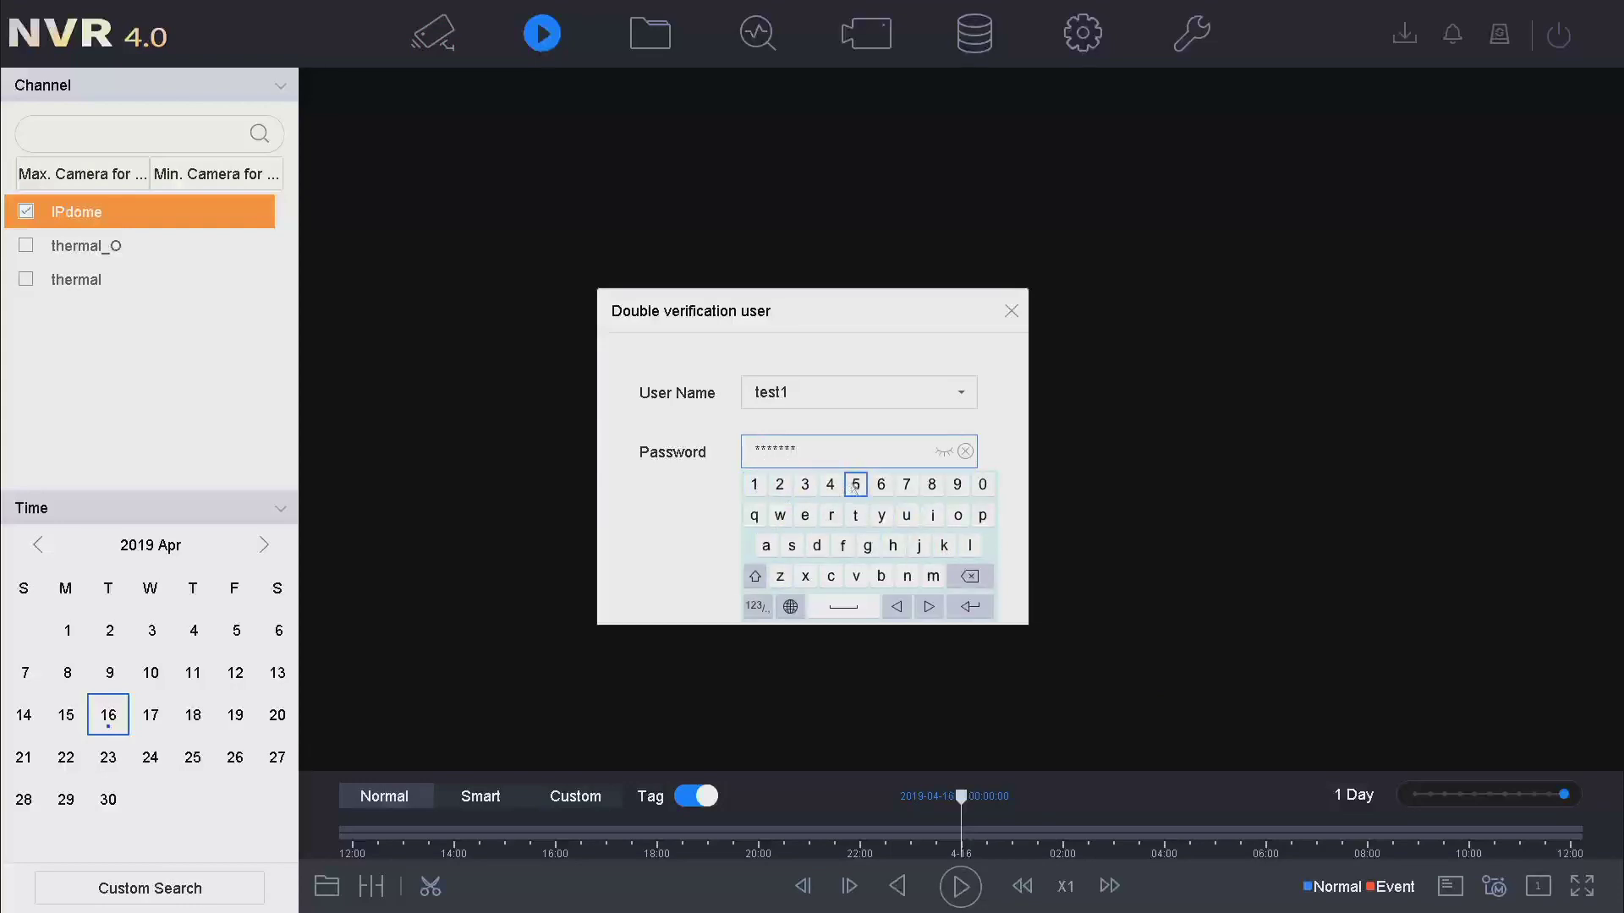
pyautogui.click(970, 606)
pyautogui.click(817, 591)
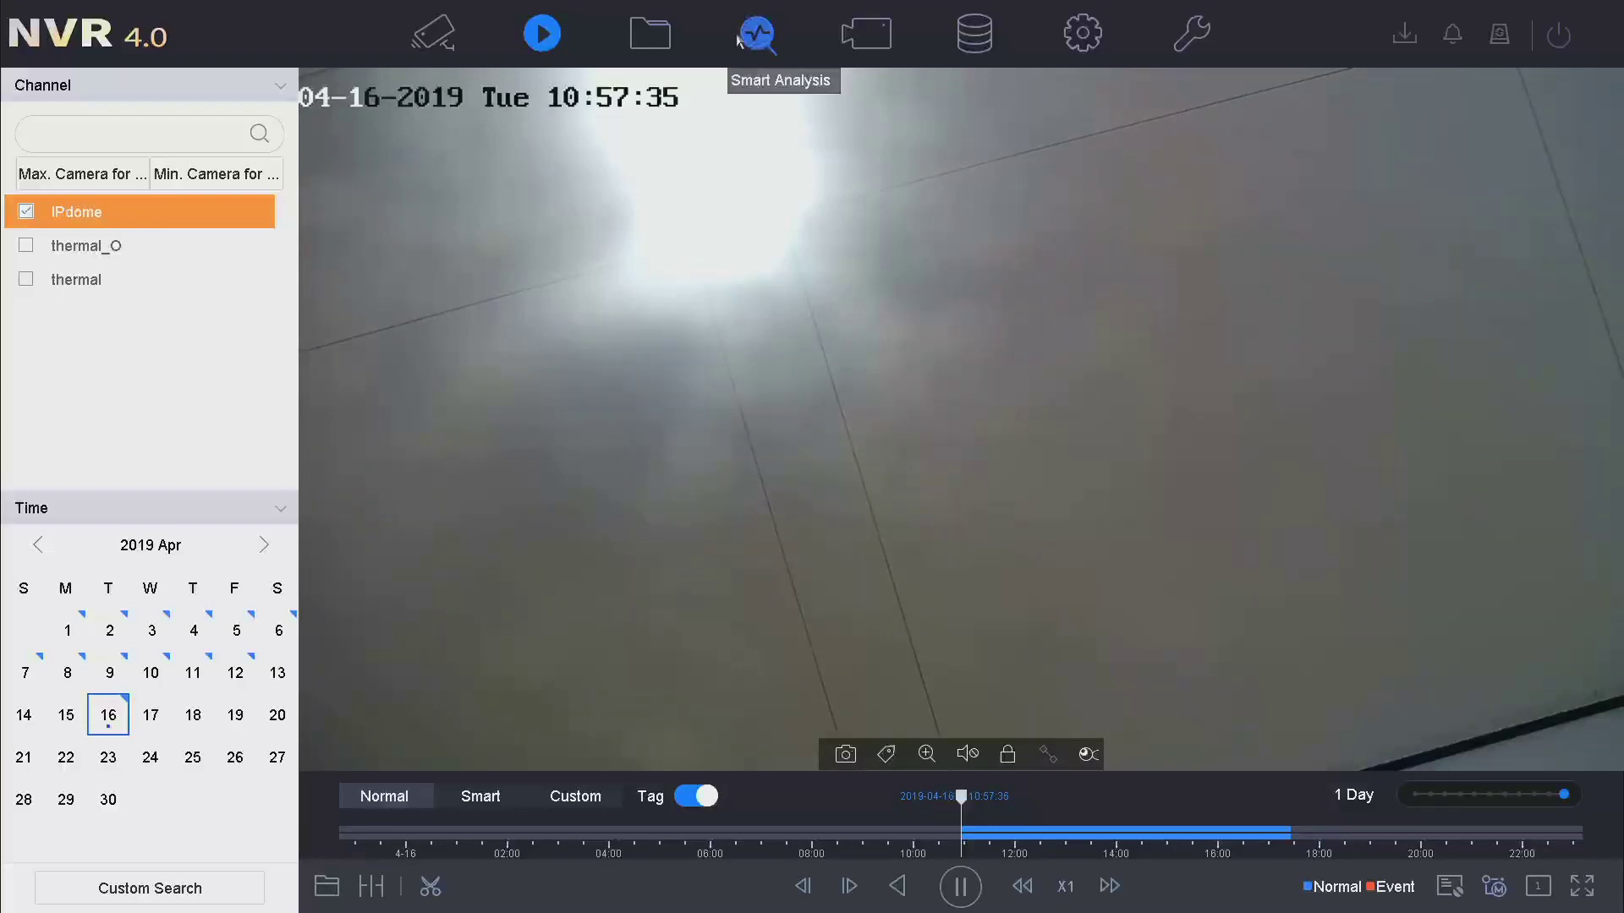
# - In file management, search all cameras' video files with the event type Motion
pyautogui.click(652, 37)
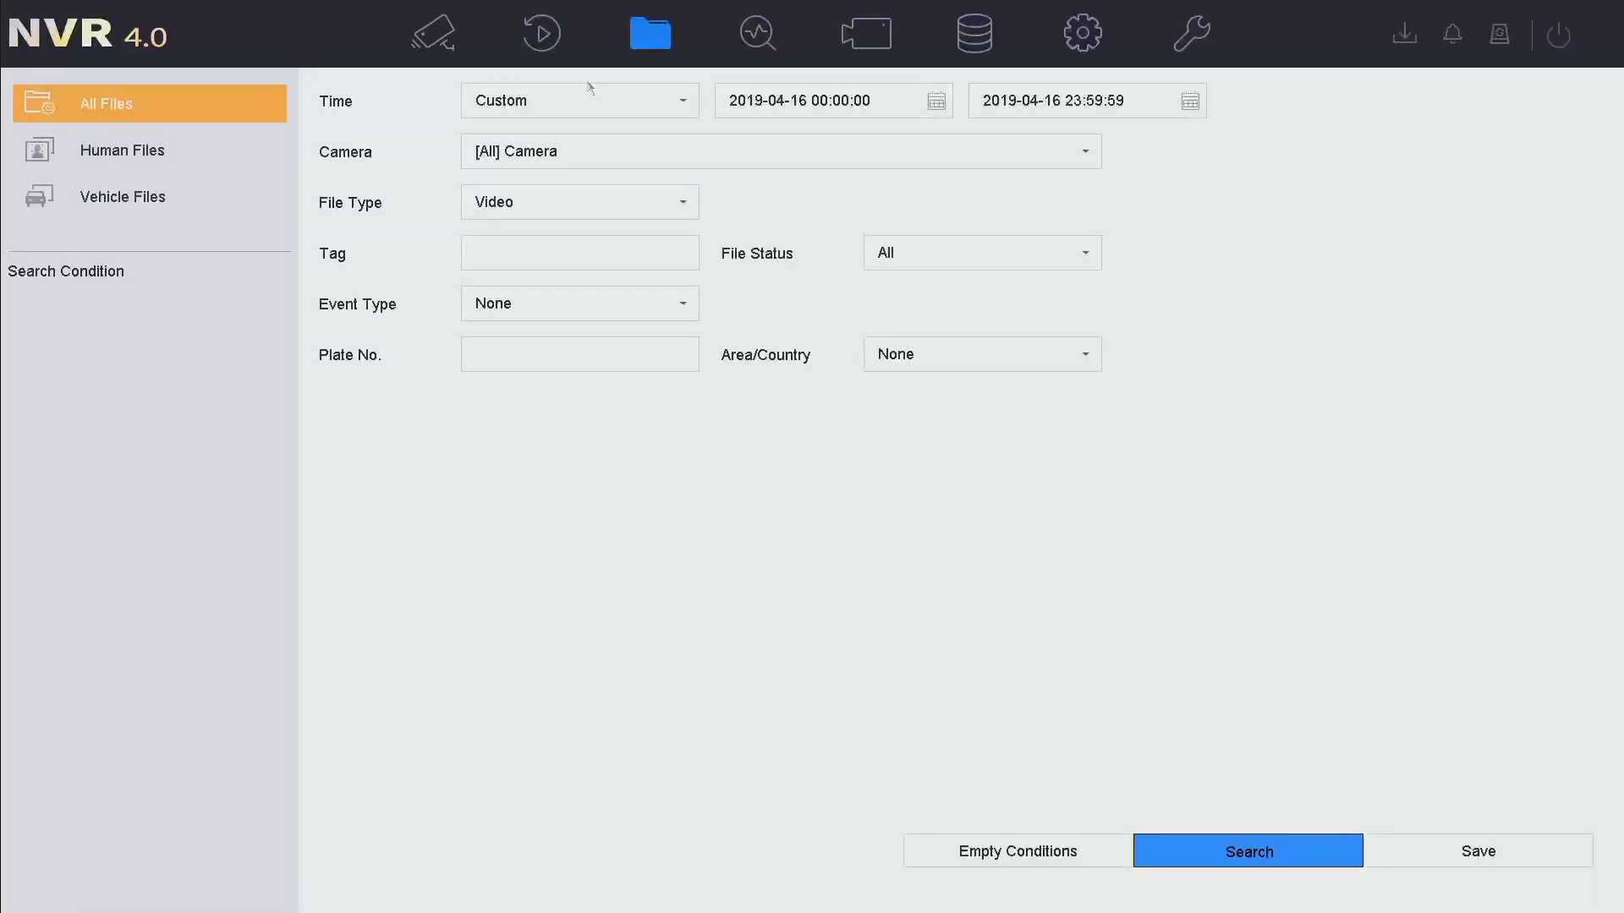
pyautogui.click(630, 266)
pyautogui.click(681, 304)
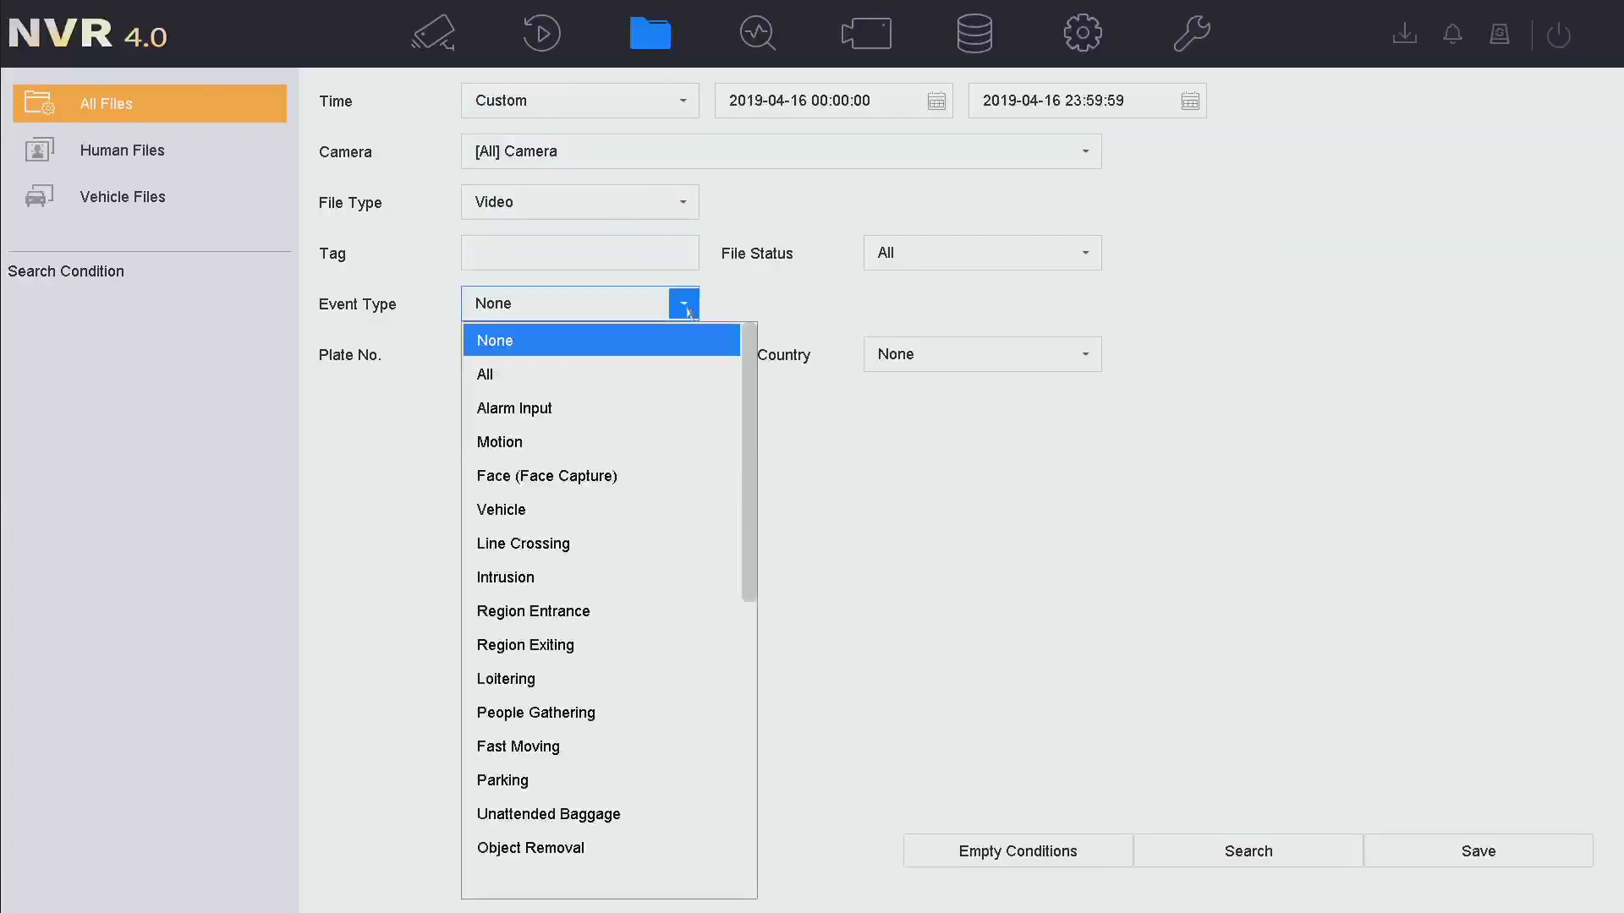
pyautogui.click(541, 443)
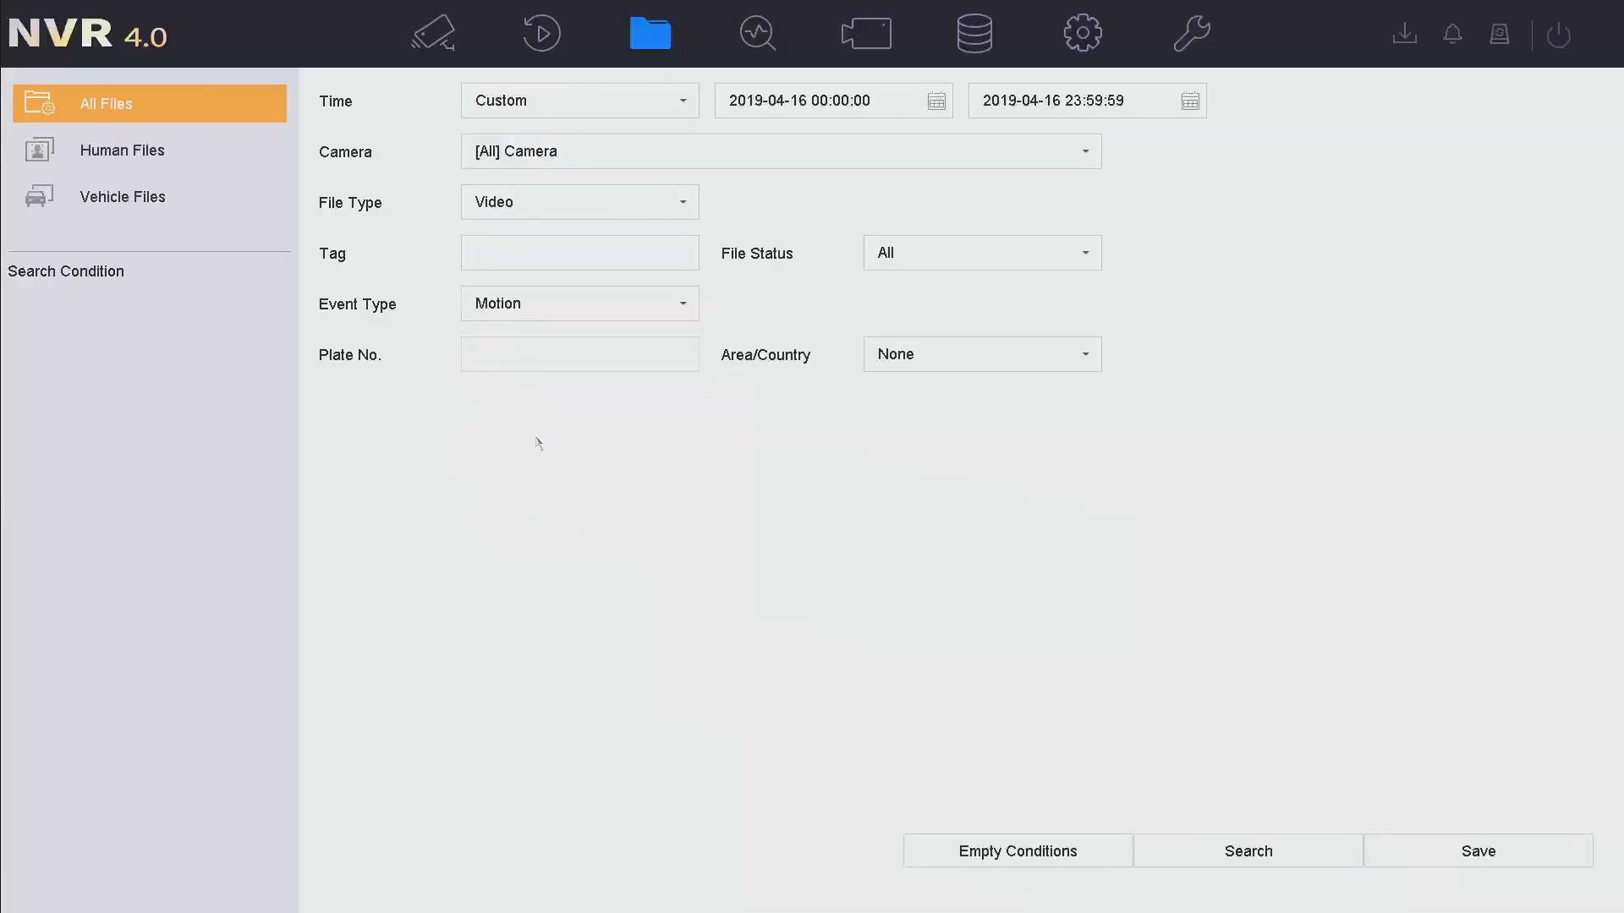
pyautogui.click(1260, 851)
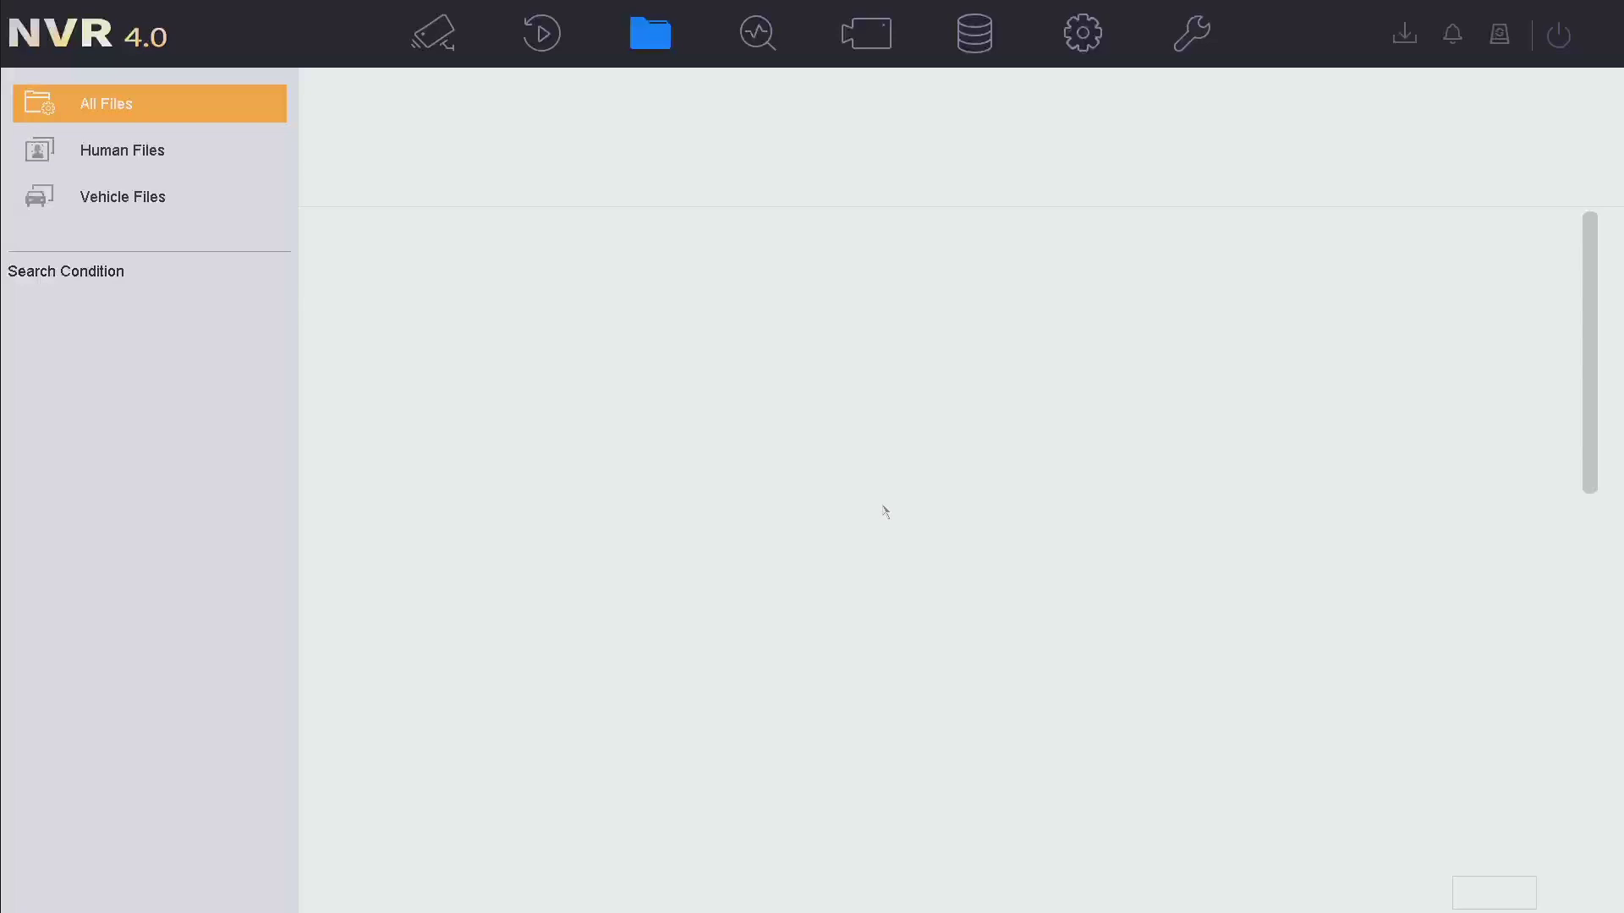
# - Export the first D2 clip (10:57:51) to the HIK folder on USB Flash Disk 1 with the Default backup type
pyautogui.click(484, 284)
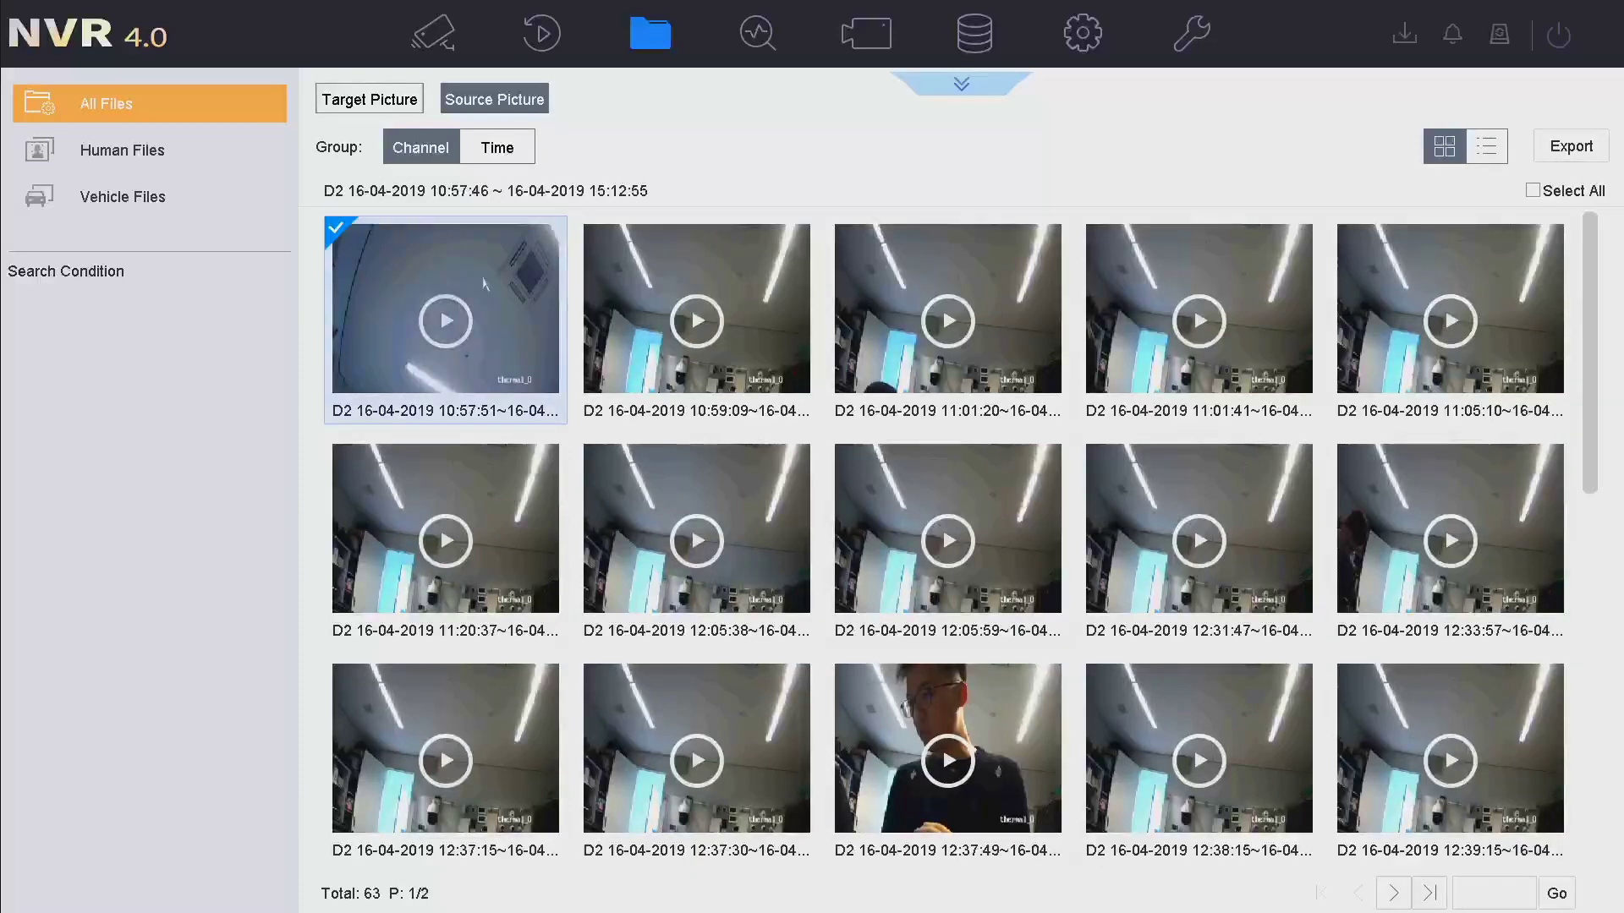
pyautogui.click(1589, 156)
pyautogui.click(808, 591)
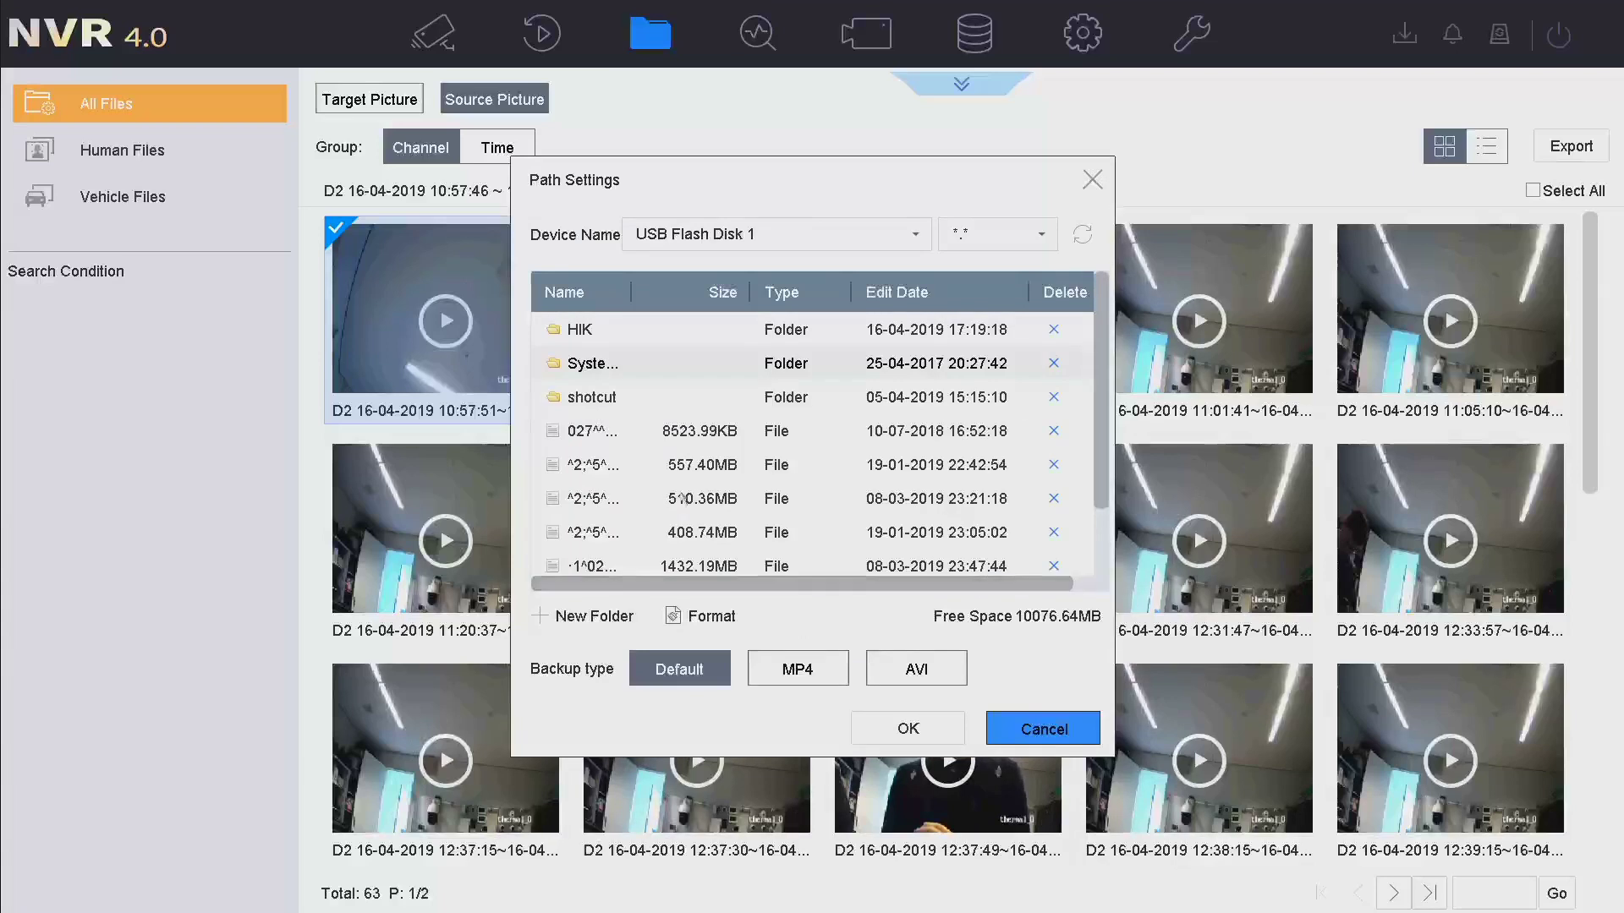
pyautogui.doubleClick(590, 330)
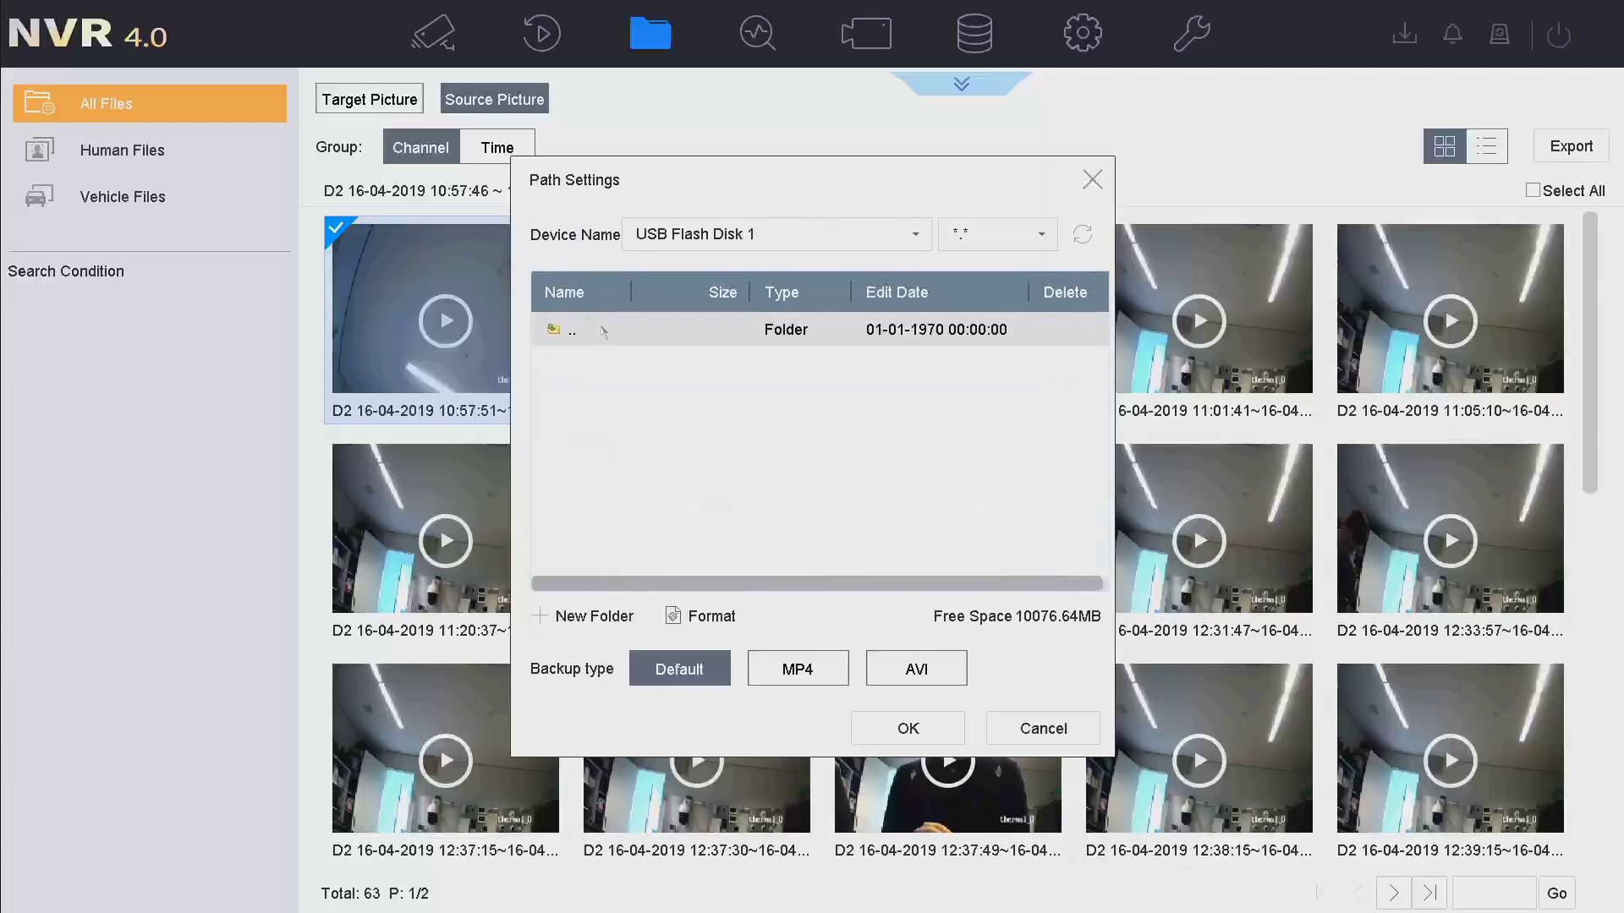
pyautogui.click(909, 729)
# - Authorize the video export with double verification user test1's password and display the export progress
pyautogui.click(826, 454)
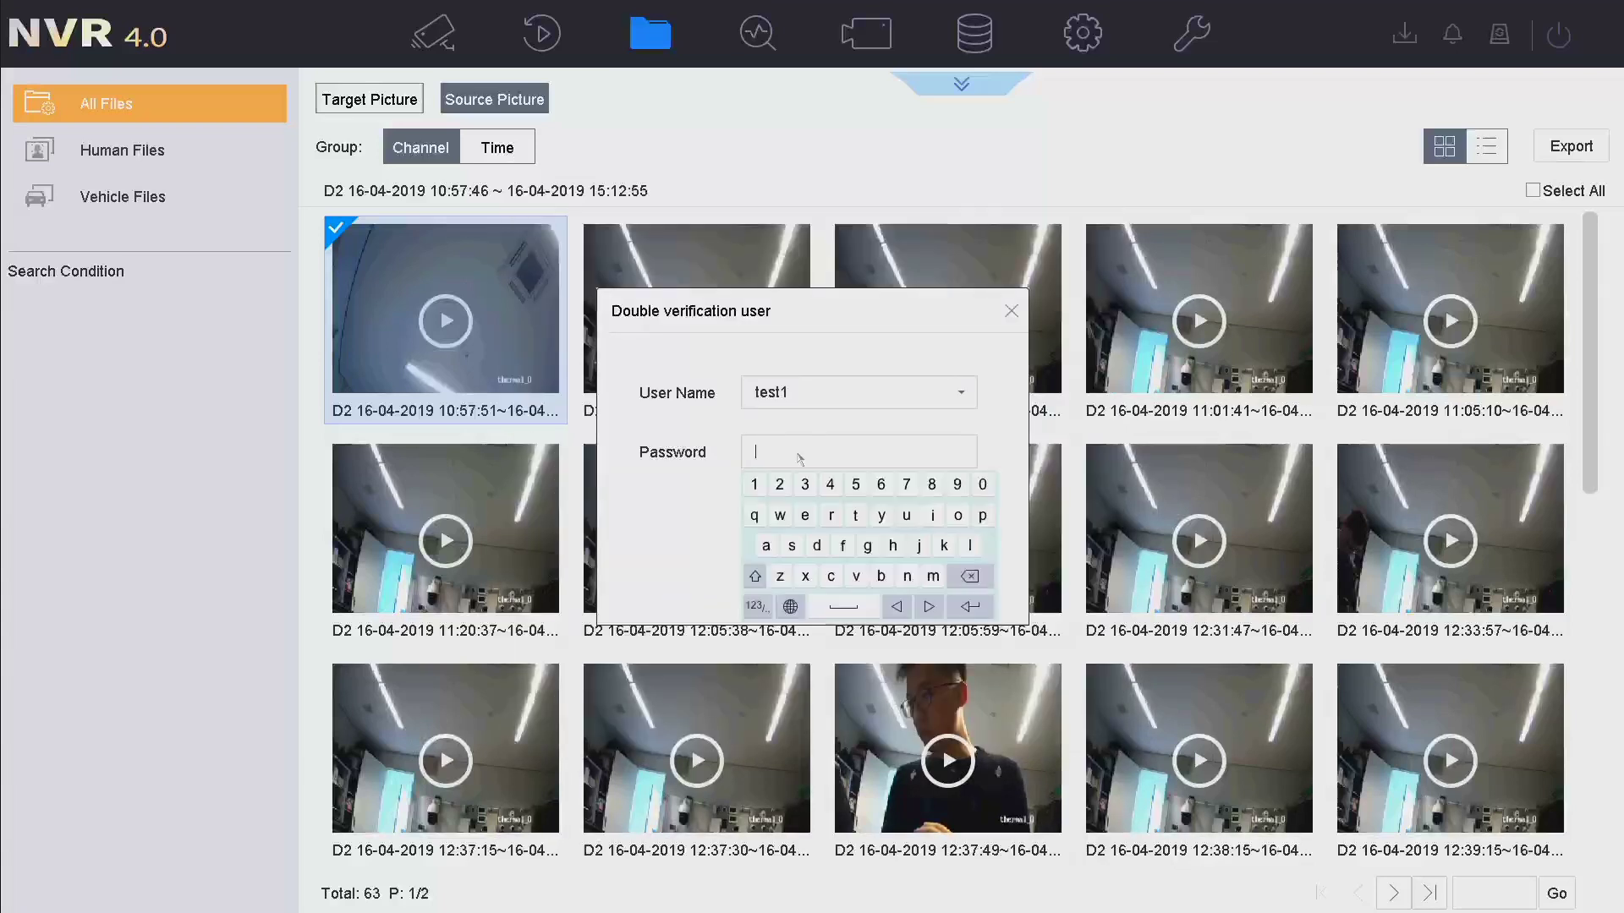
pyautogui.click(755, 578)
pyautogui.click(892, 548)
pyautogui.click(756, 576)
pyautogui.click(932, 516)
pyautogui.click(943, 547)
pyautogui.click(754, 491)
pyautogui.click(779, 488)
pyautogui.click(804, 489)
pyautogui.click(830, 489)
pyautogui.click(855, 489)
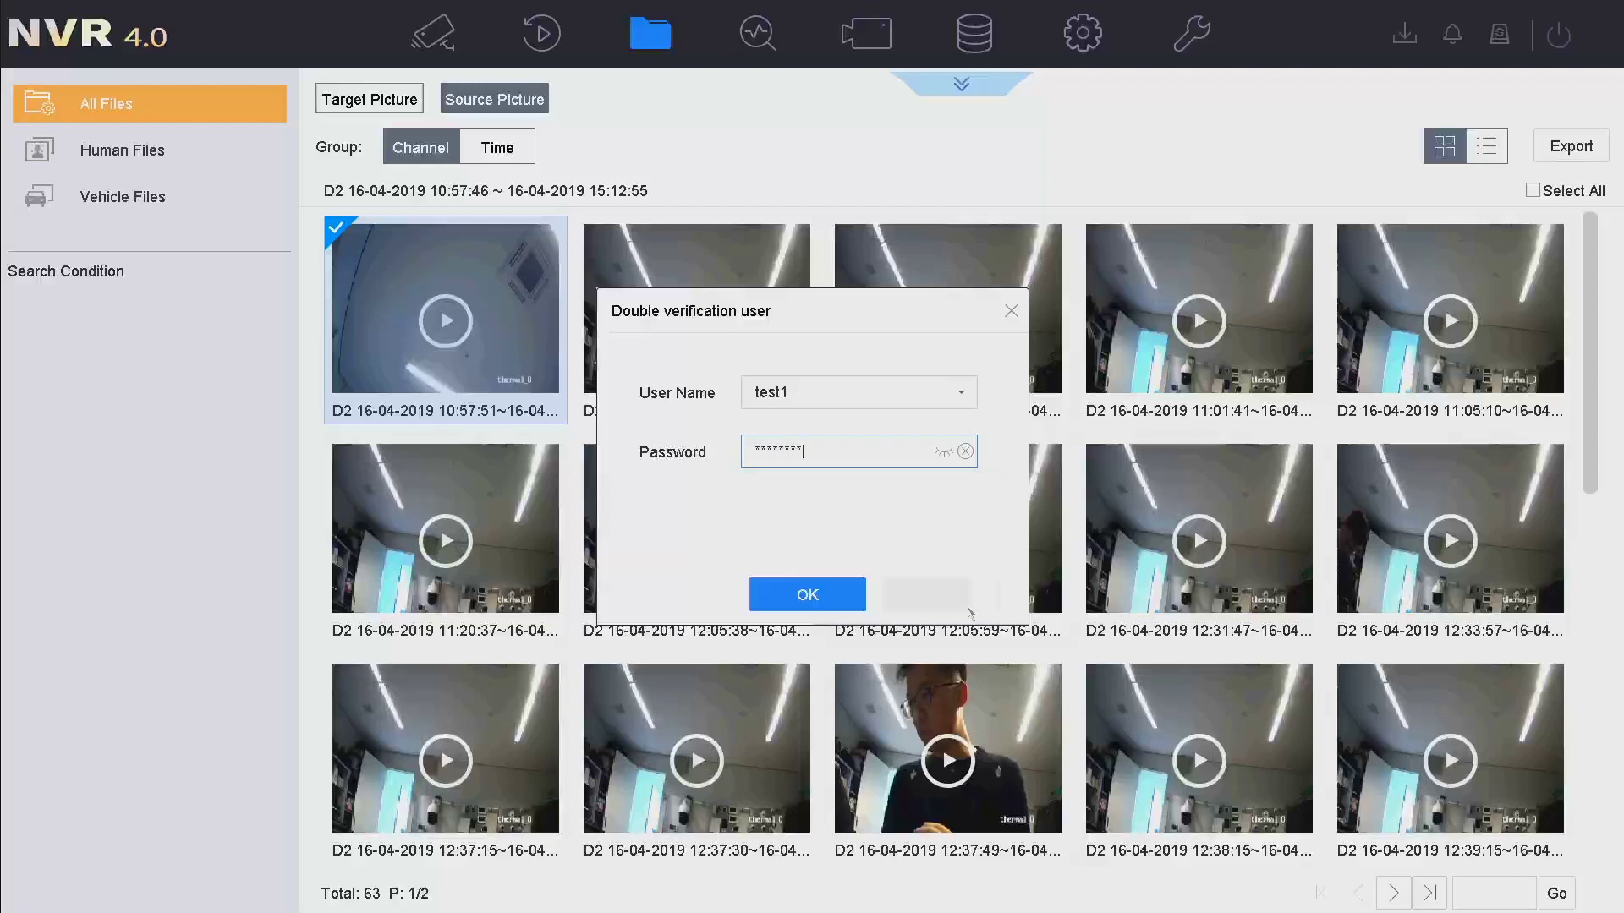
pyautogui.click(970, 606)
pyautogui.click(837, 587)
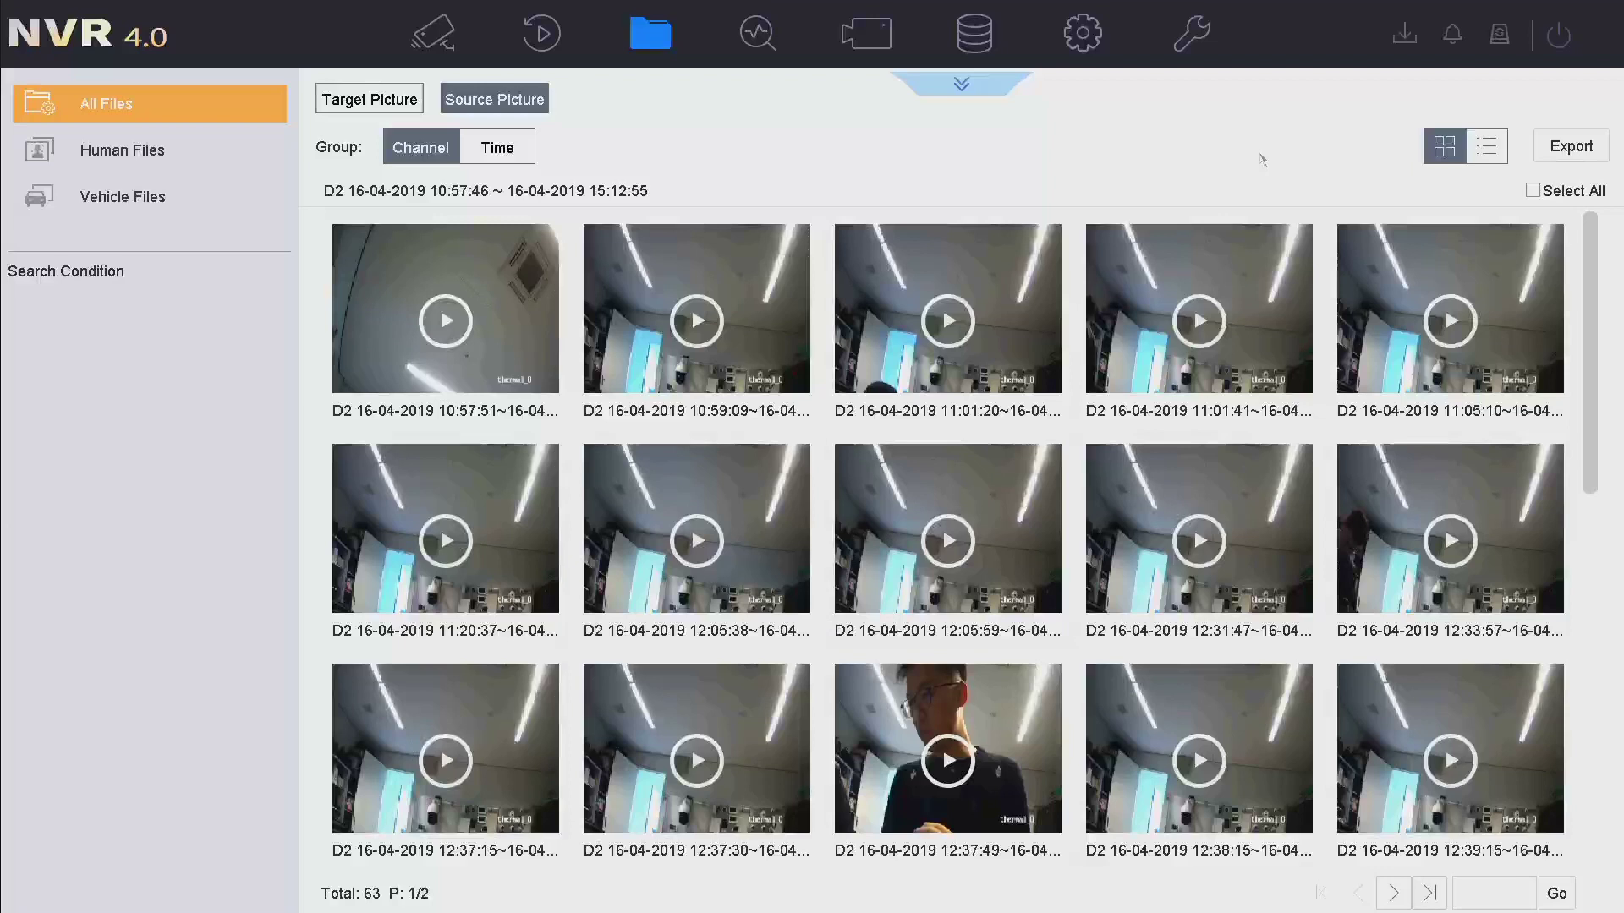
pyautogui.click(1499, 36)
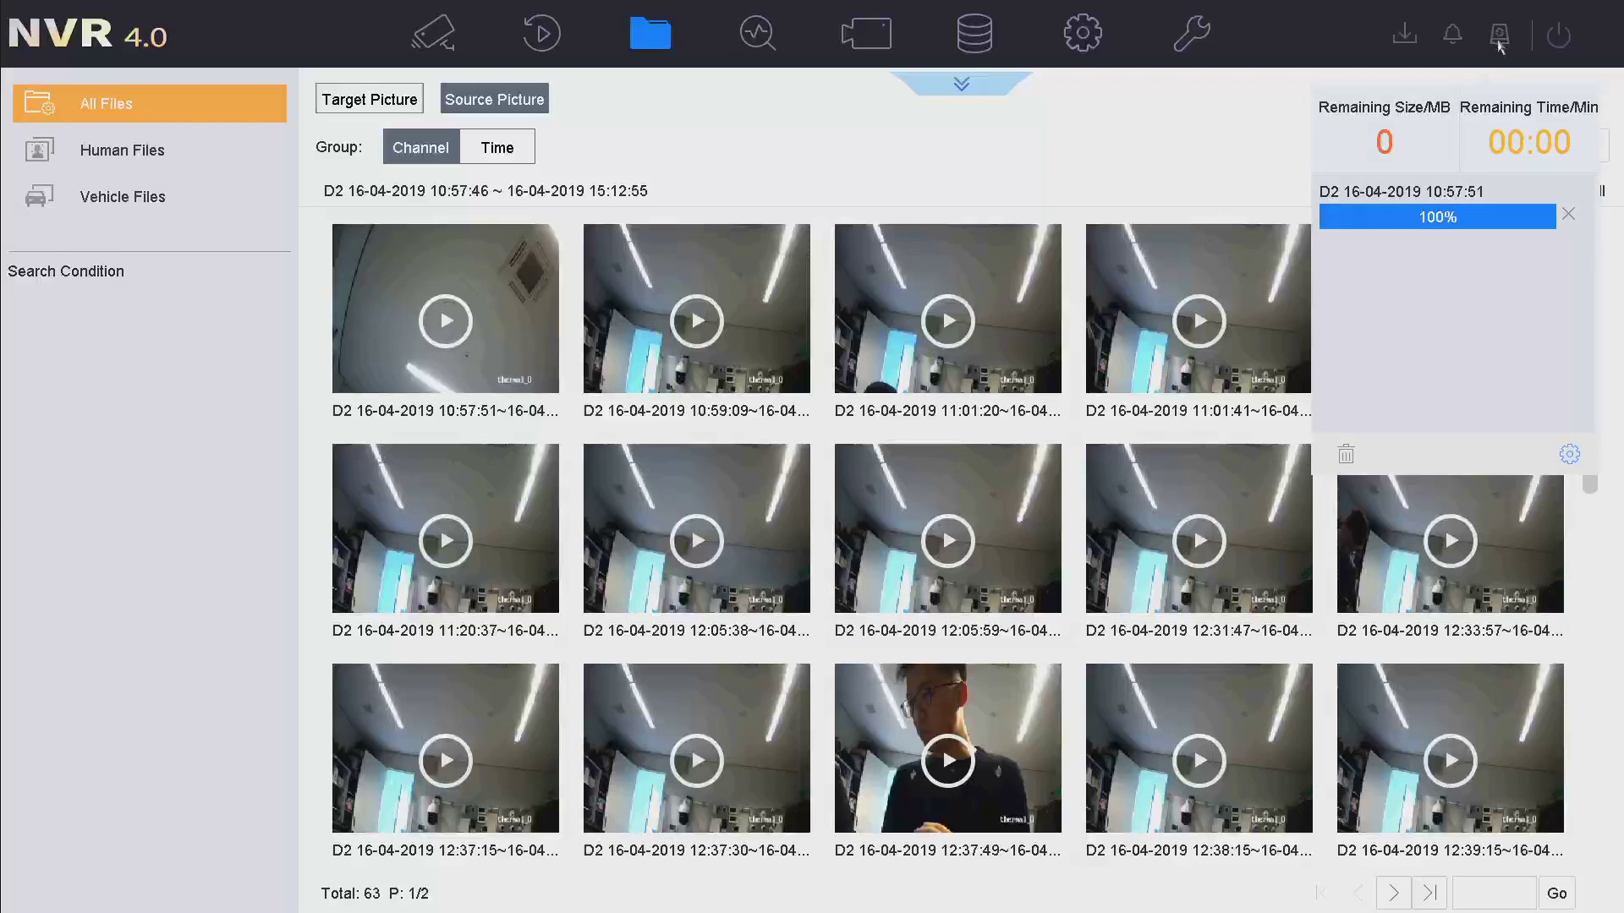